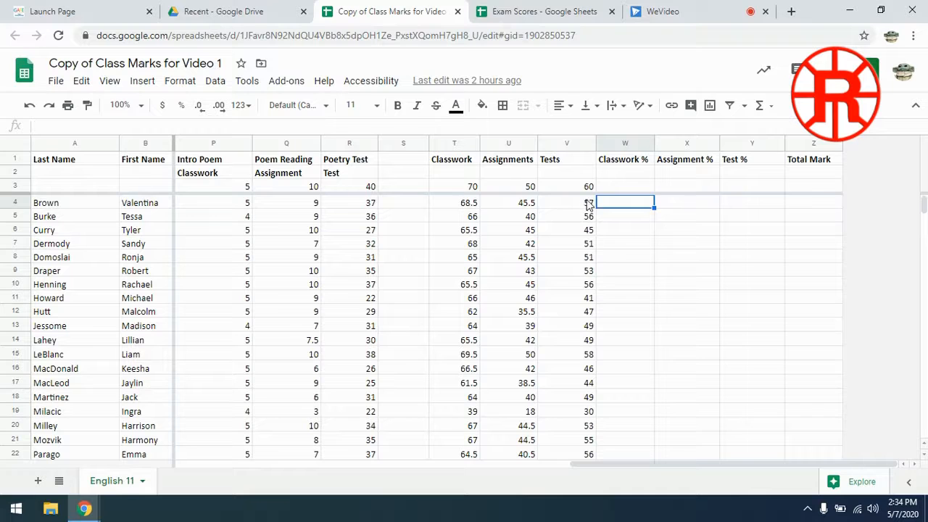
Step: Define a named range called Classwork for cell T3, the Classwork total points
left_click(463, 193)
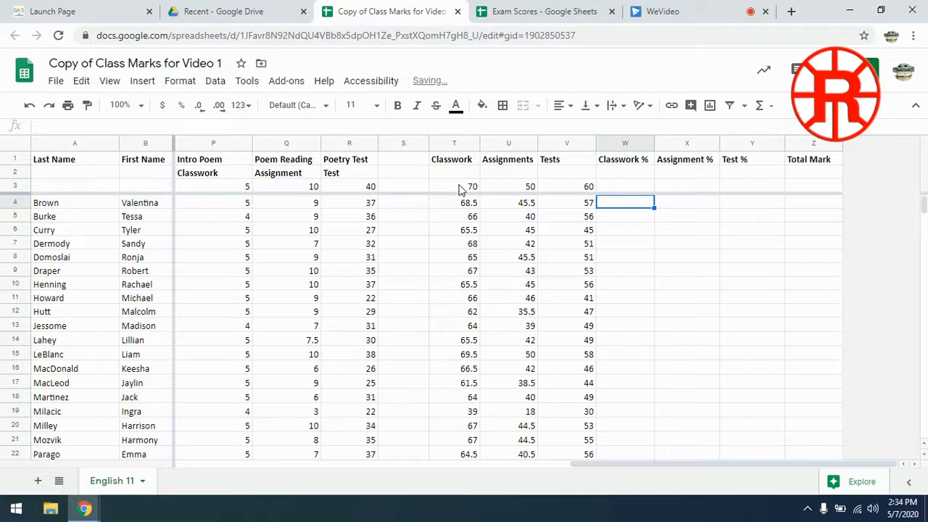
left_click(459, 188)
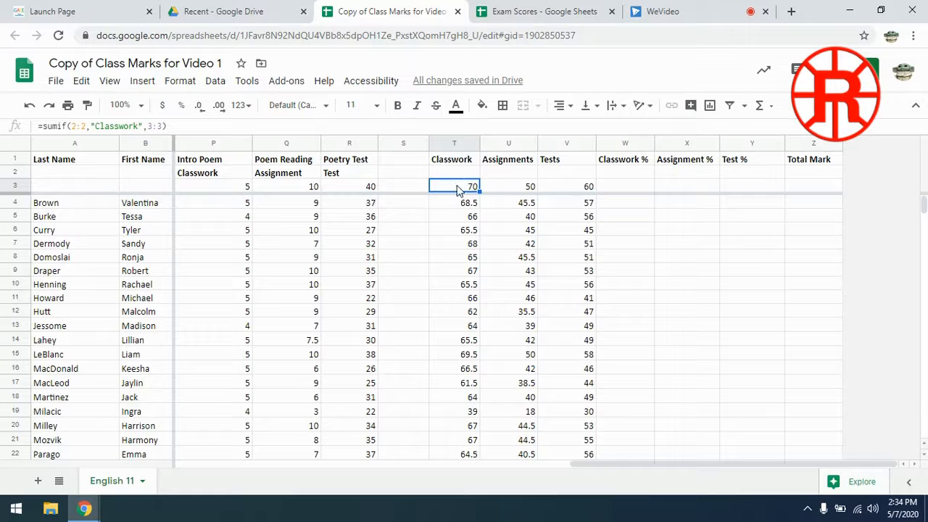
right_click(457, 187)
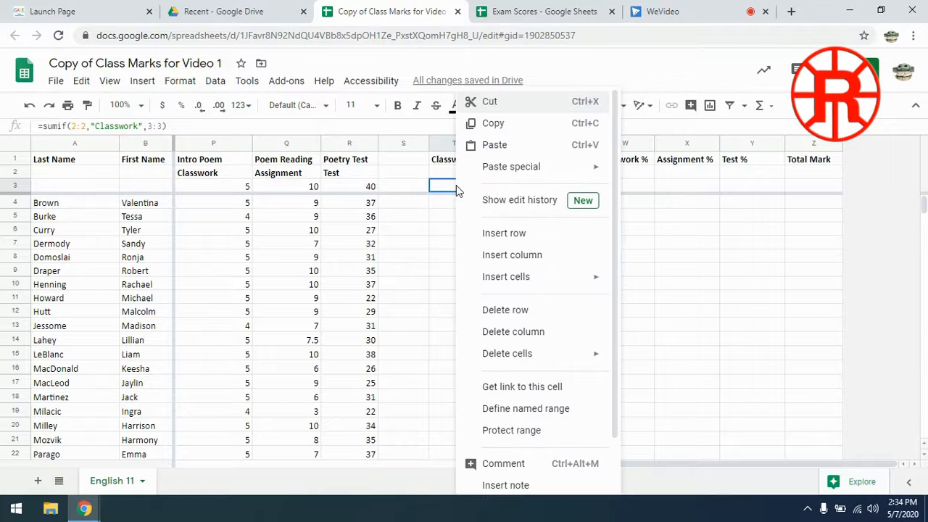
left_click(510, 408)
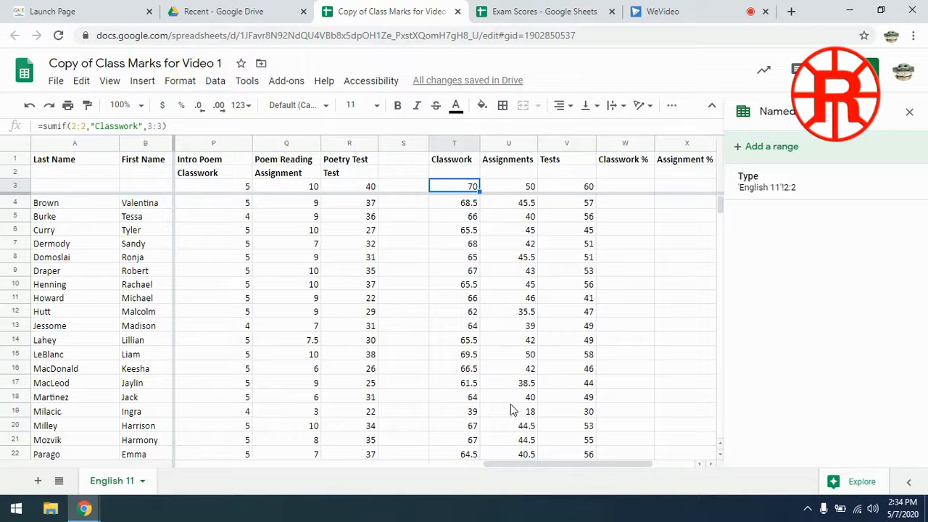
left_click(781, 146)
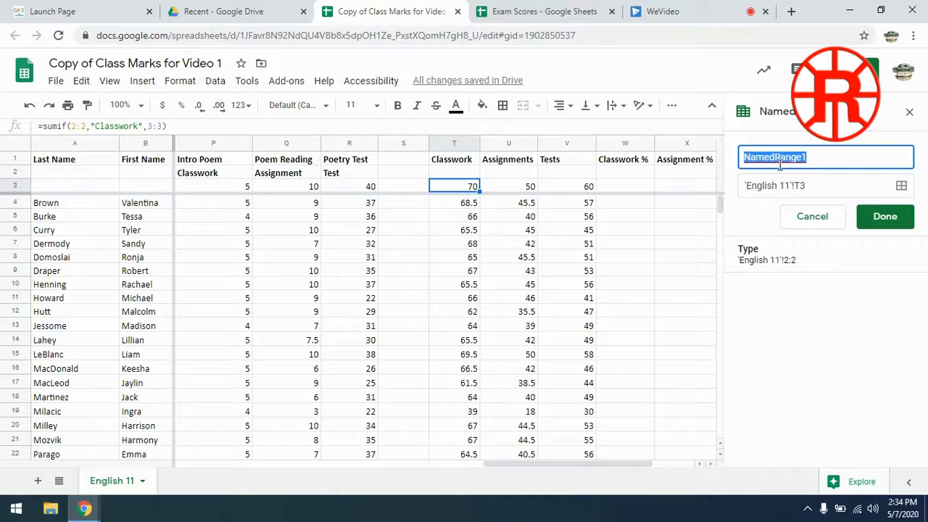
type("Classworl")
key("BackSpace")
left_click(898, 216)
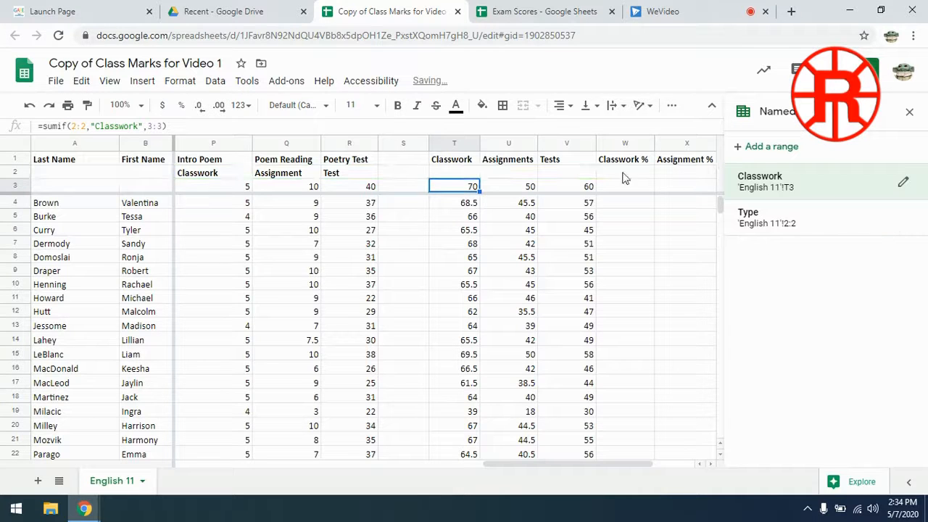
Step: Define a named range called Assignment for cell U3, the Assignments total points
left_click(524, 186)
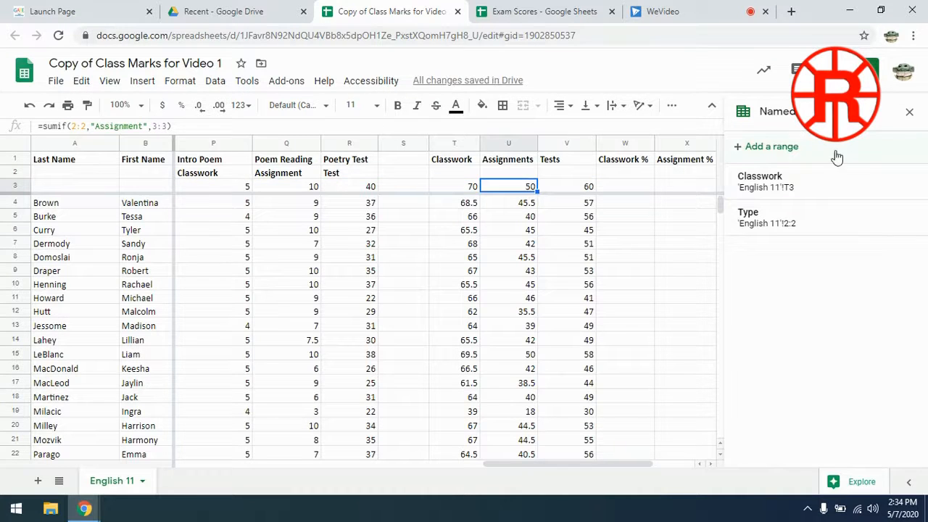
left_click(766, 147)
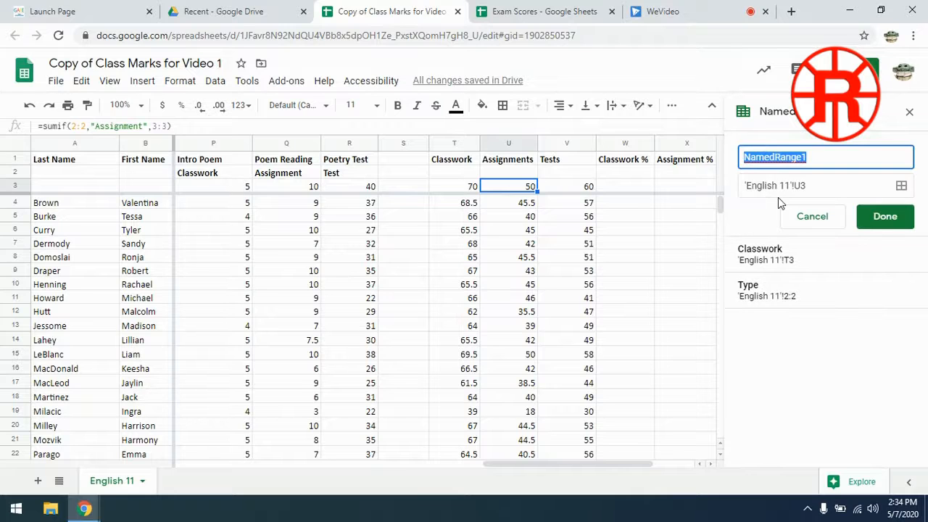
type("As")
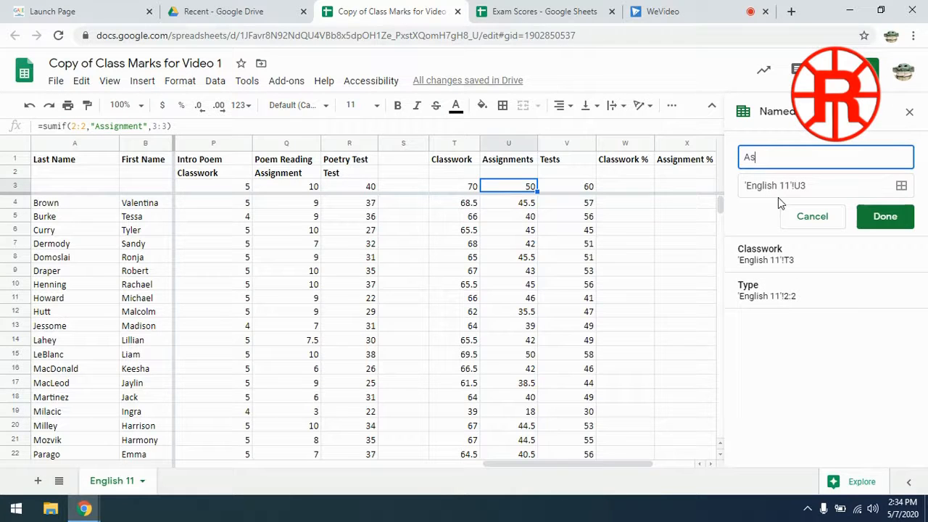
type("signment")
left_click(886, 215)
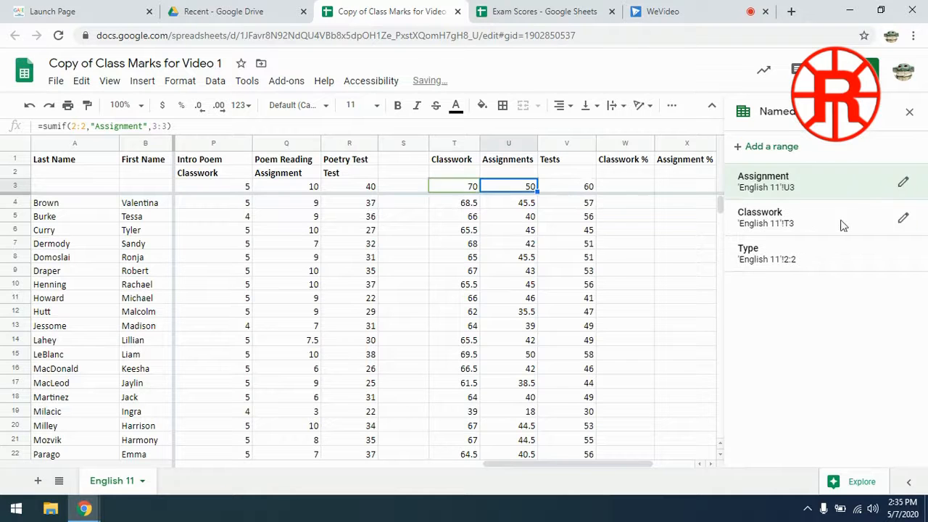
Step: Define a named range called Test for cell V3, the Tests total points
left_click(580, 188)
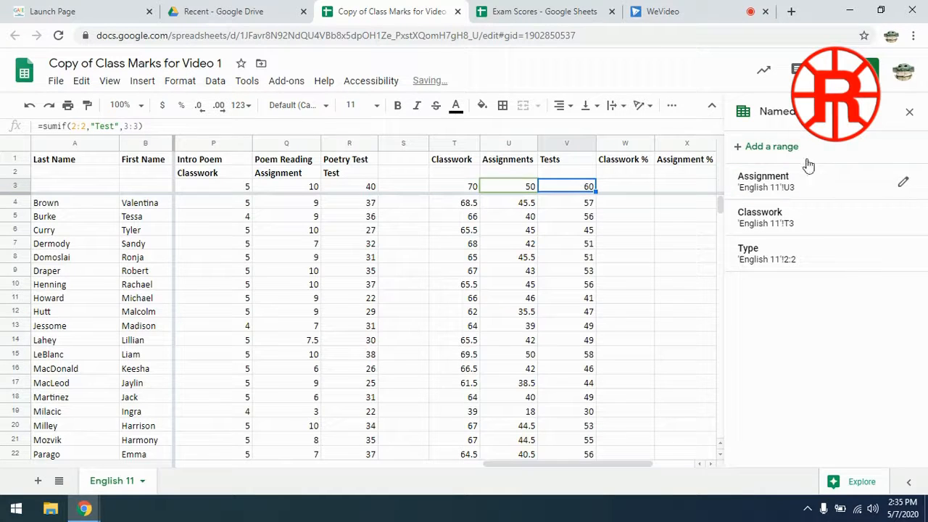
left_click(771, 147)
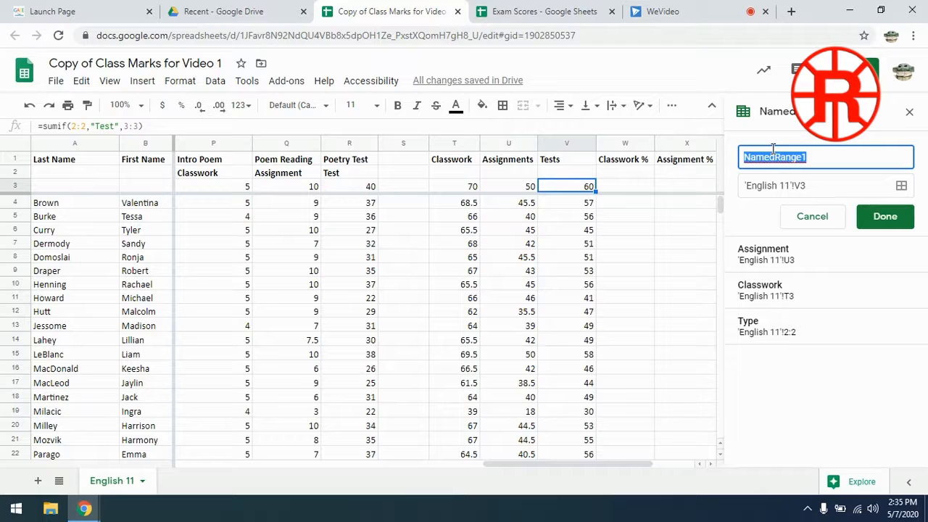
type("Te")
left_click(880, 219)
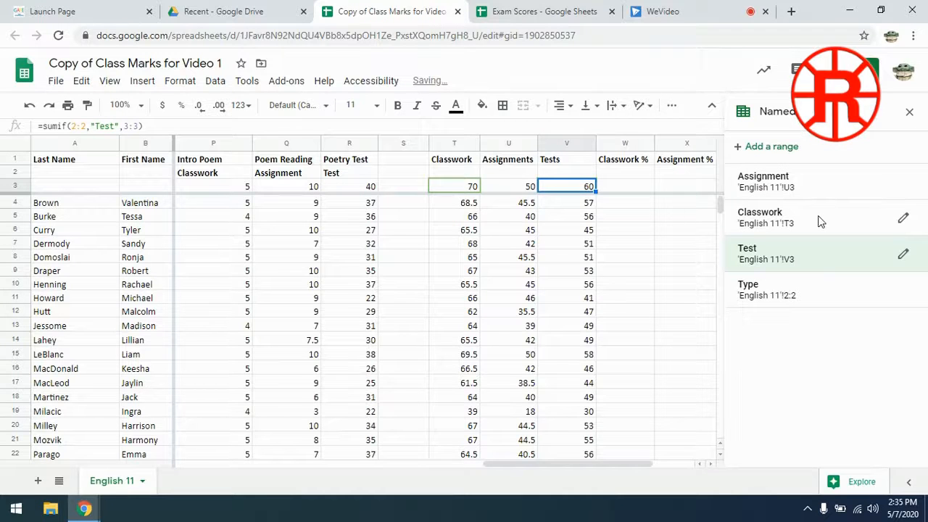
Step: Enter the formula =T4/Classwork*100 in cell W4 for the first student's Classwork %, using the Classwork named range
left_click(631, 203)
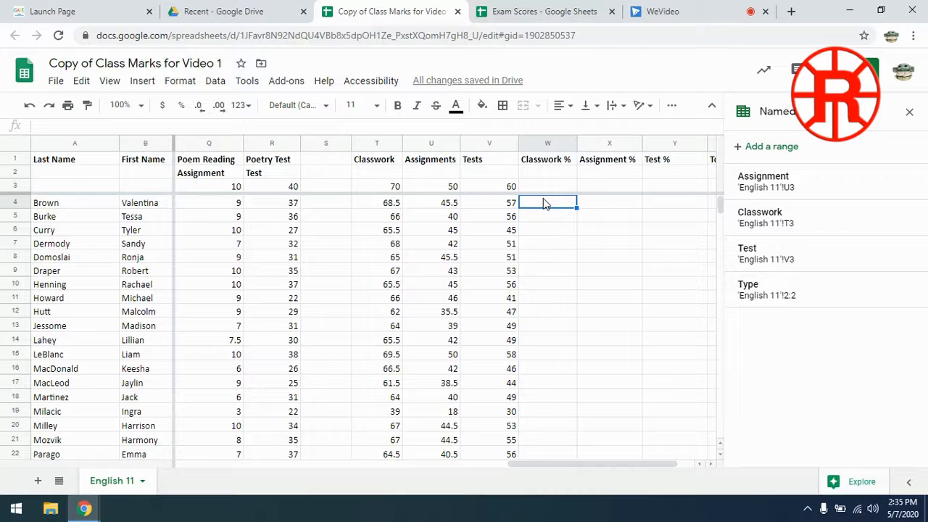
type("=")
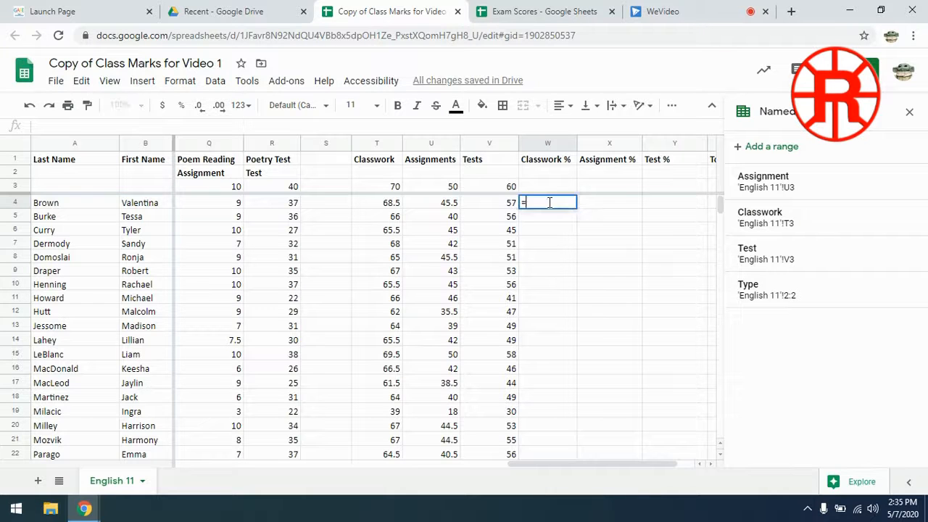
left_click(386, 205)
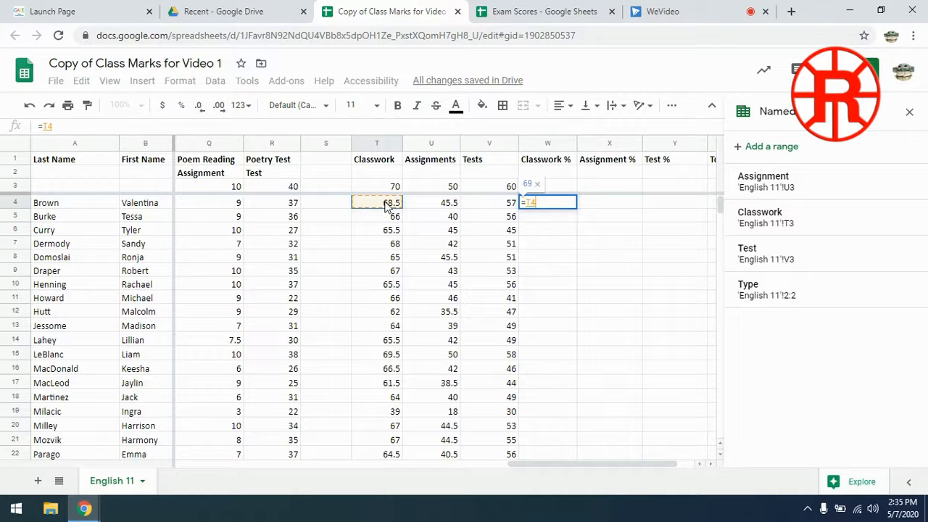
type("/Cla")
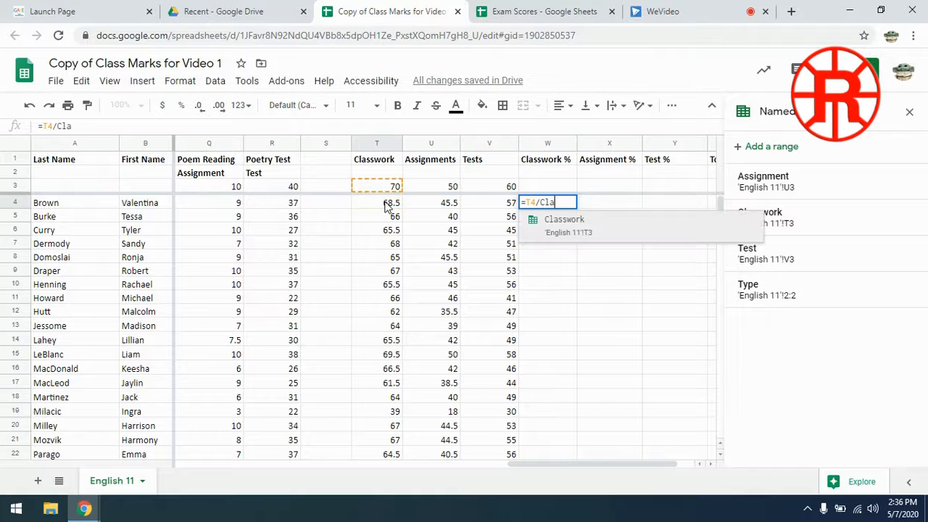
left_click(566, 229)
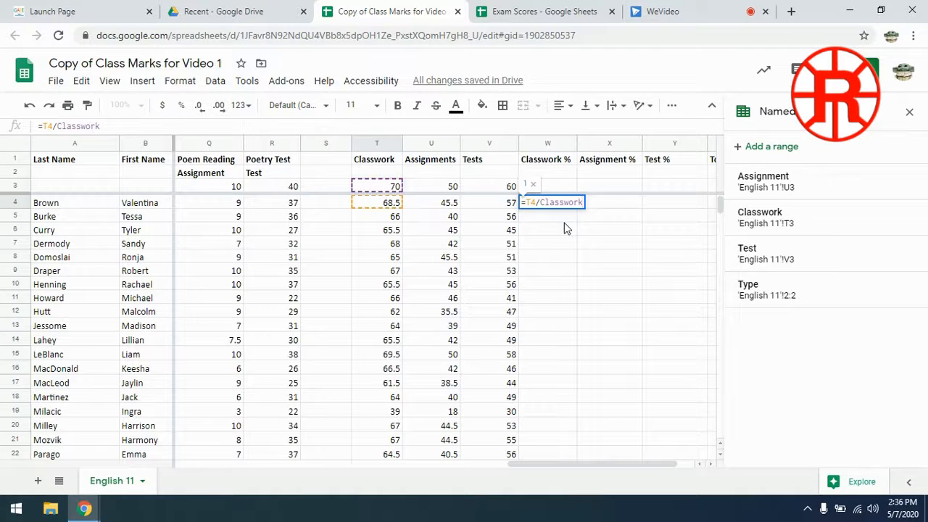
type("*100")
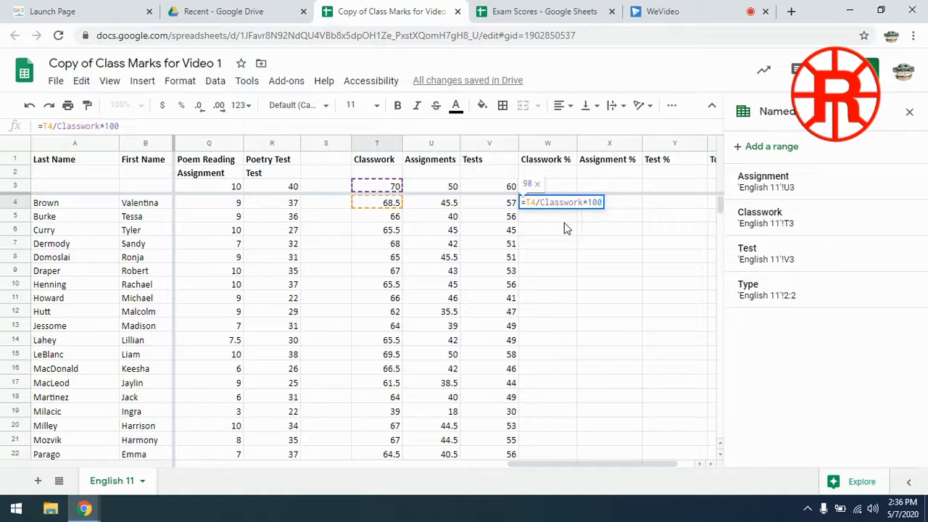
key("Return")
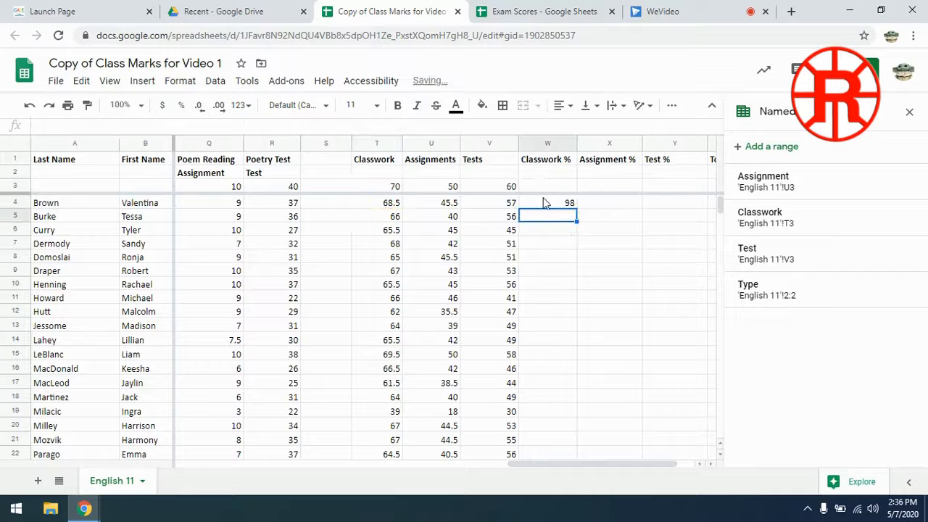
Step: Enter the formula =U4/Assignment*100 in cell X4 for the first student's Assignment %, using the Assignment named range
left_click(609, 206)
type("=")
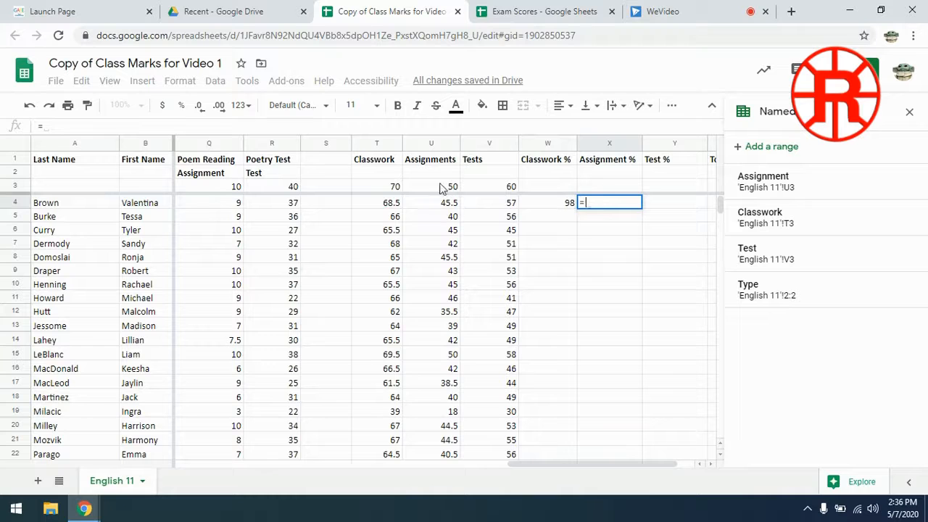
left_click(447, 208)
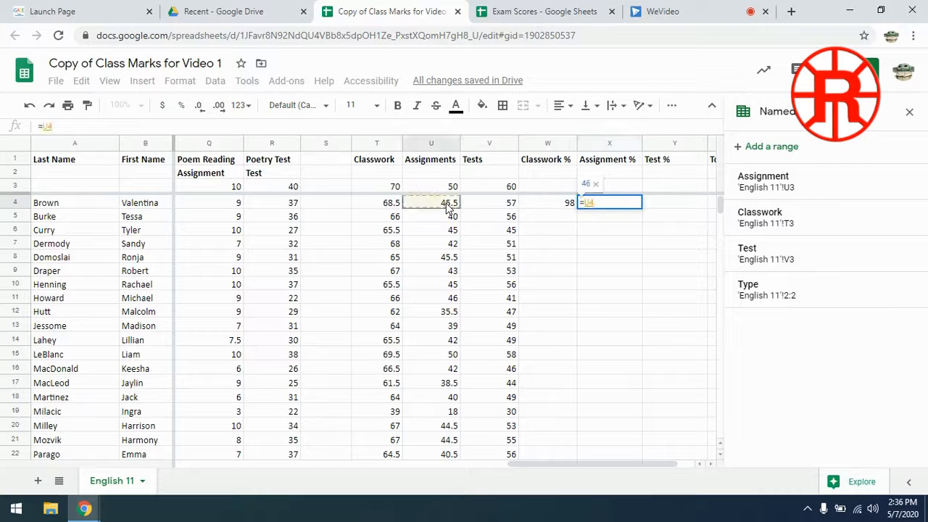
type("/")
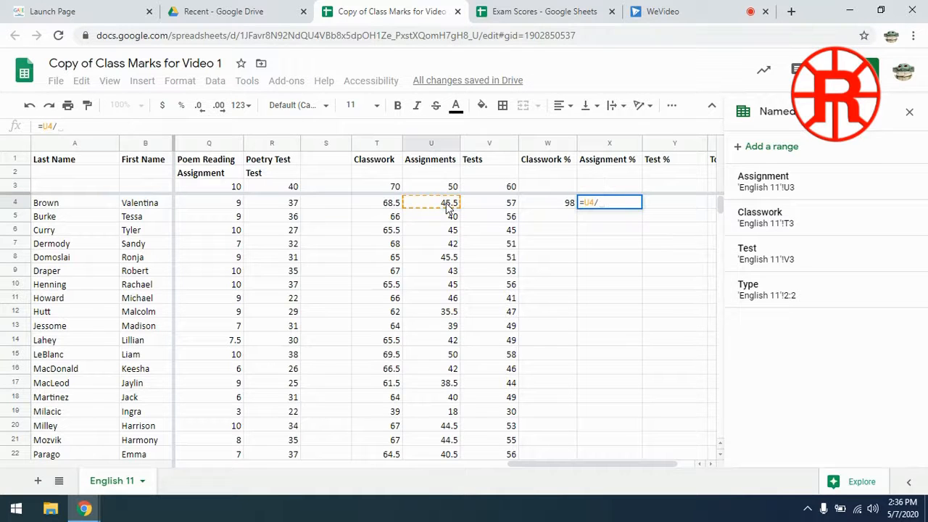
type("Assi")
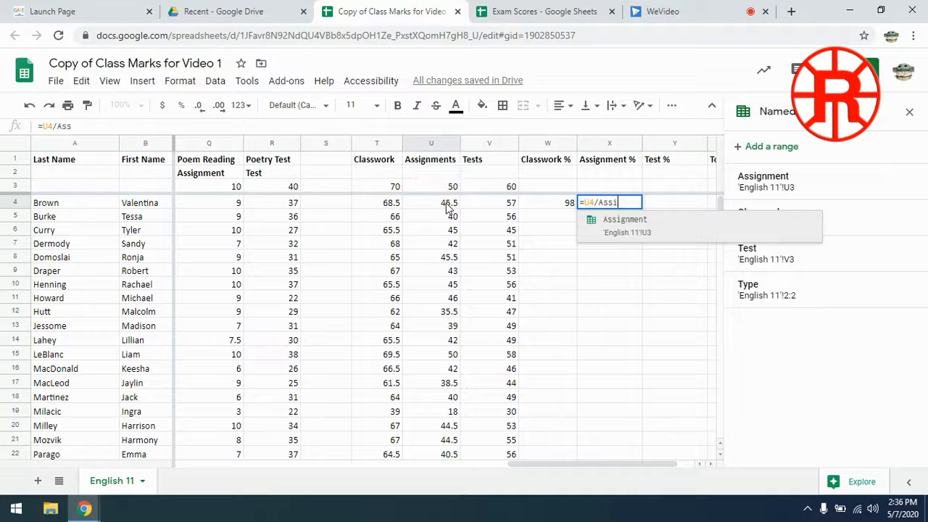
left_click(620, 223)
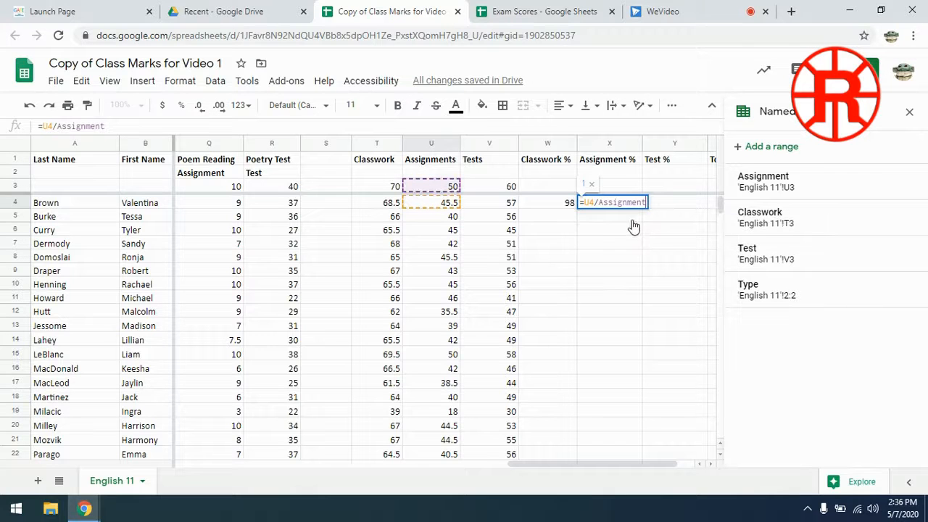
type("*100")
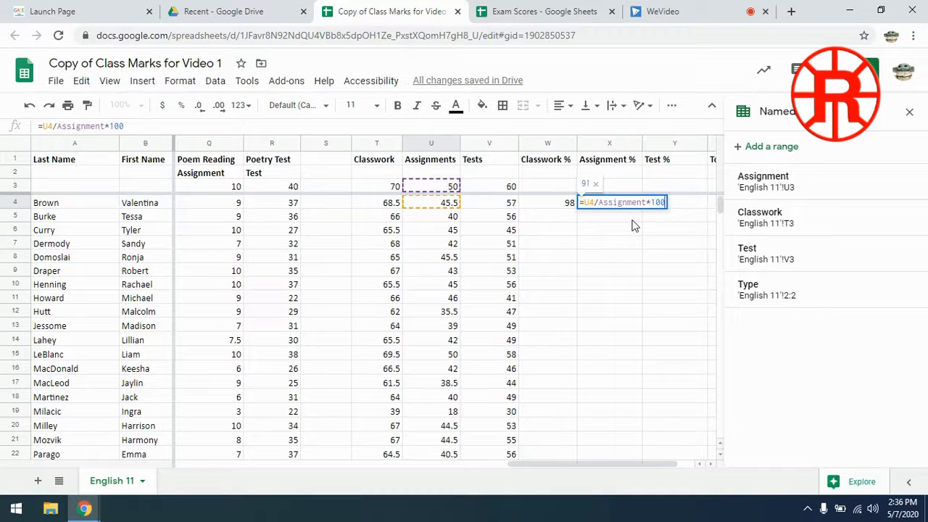
key("Return")
Step: Enter the formula =V4/Test*100 in cell Y4 for the first student's Test %, using the Test named range
left_click(671, 190)
left_click(672, 205)
type("=")
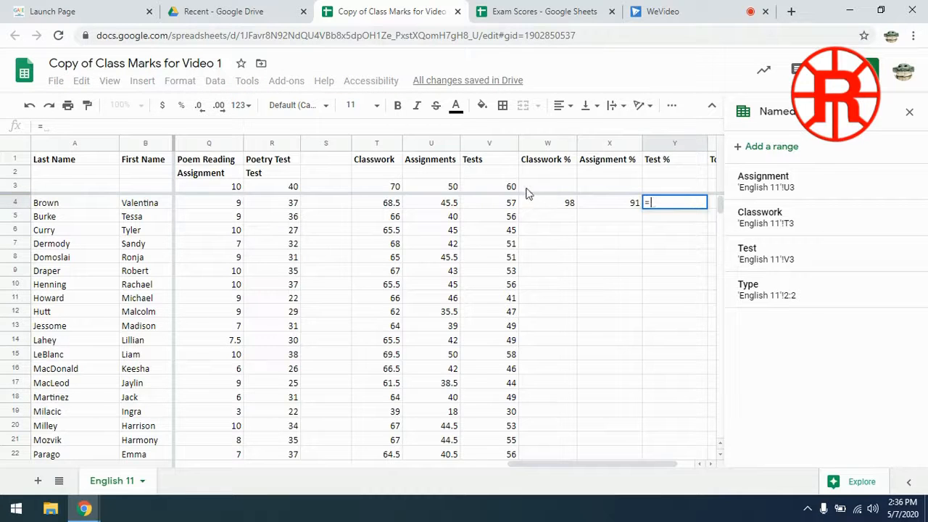
left_click(499, 203)
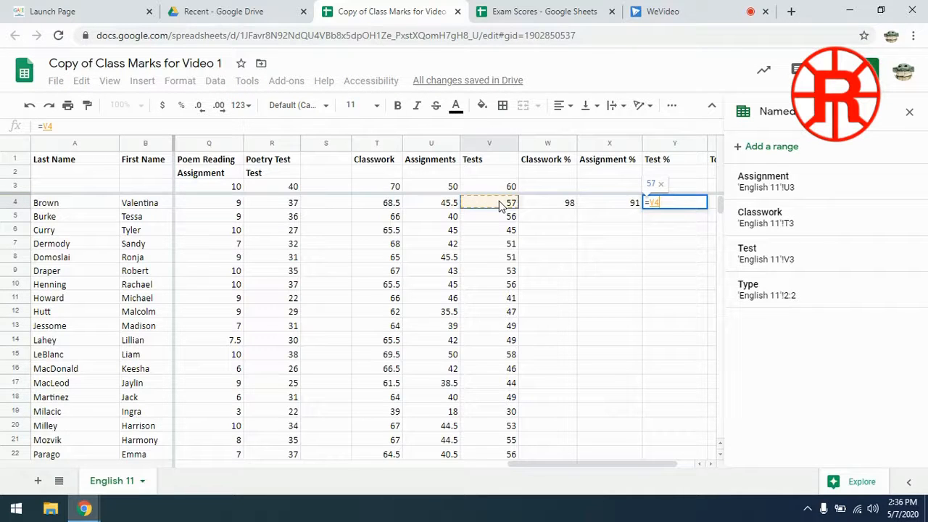
type("/")
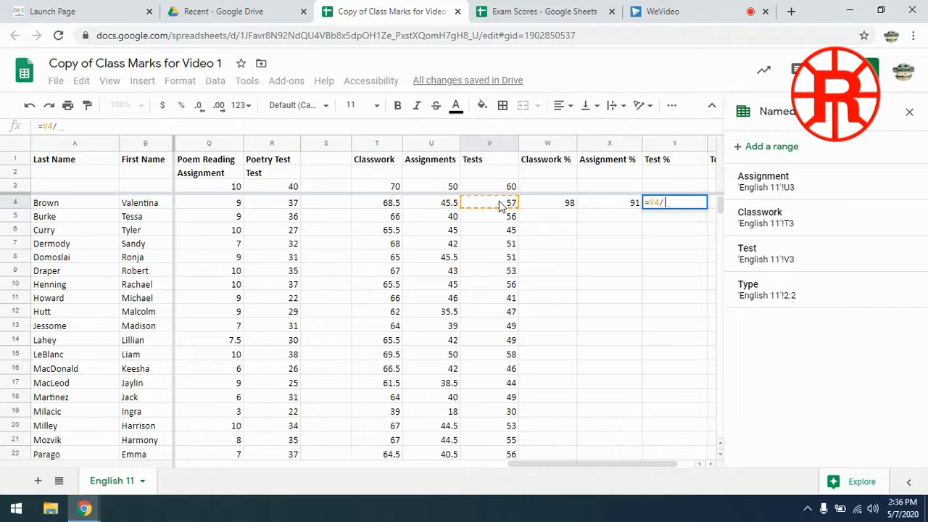
type("Tes")
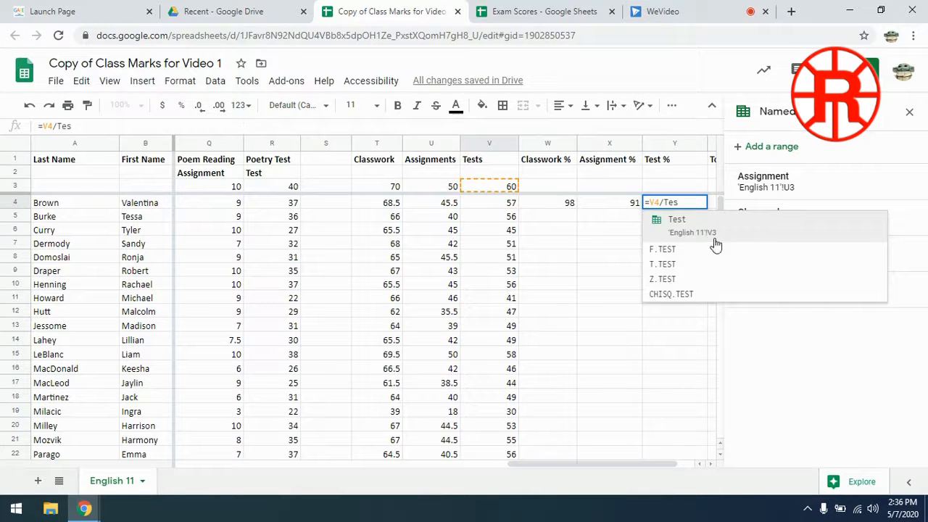
left_click(678, 232)
type("*100")
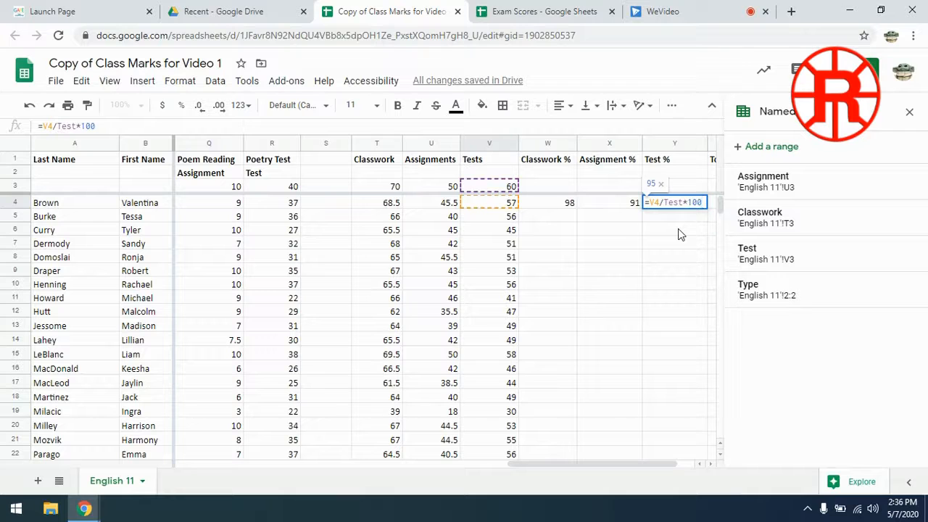
key("Return")
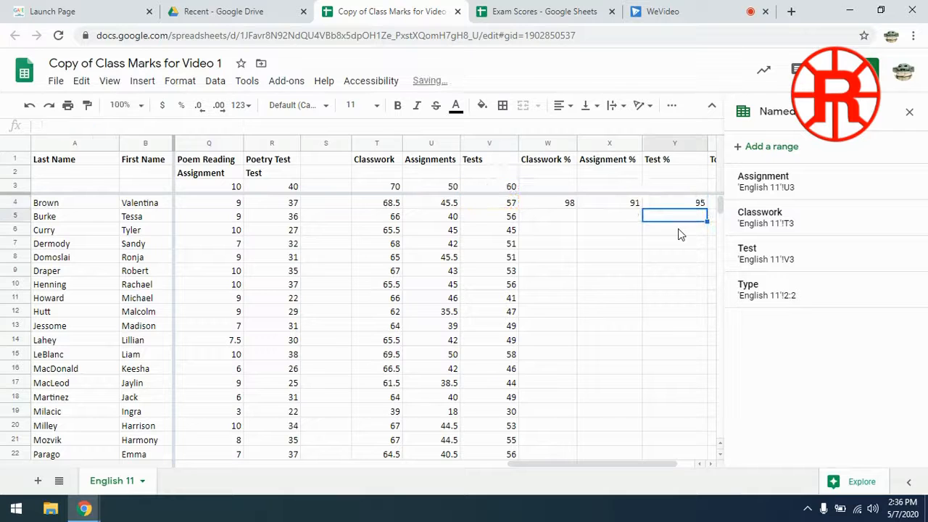
Step: Fill the three percentage formulas in W4:Y4 down through row 33 for all students
left_click(553, 203)
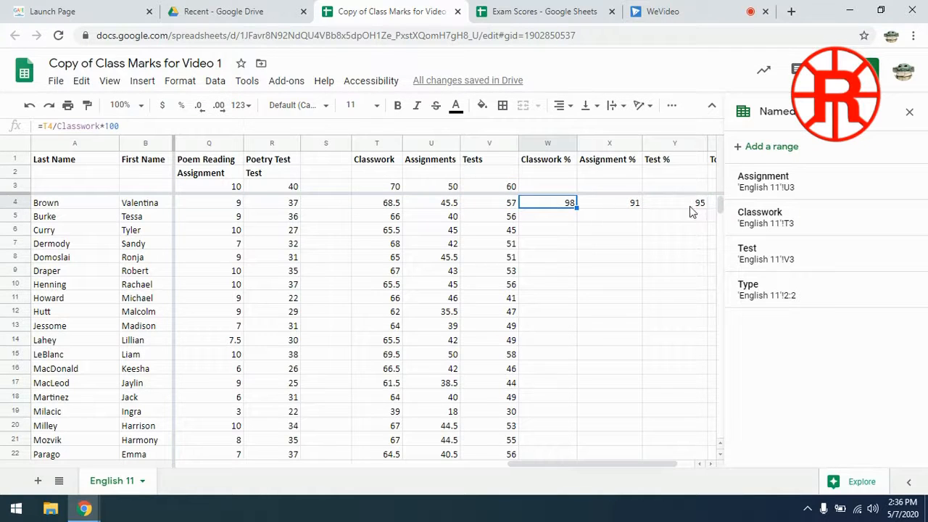
left_click(690, 206, "shift")
left_click_drag(708, 208, 665, 266)
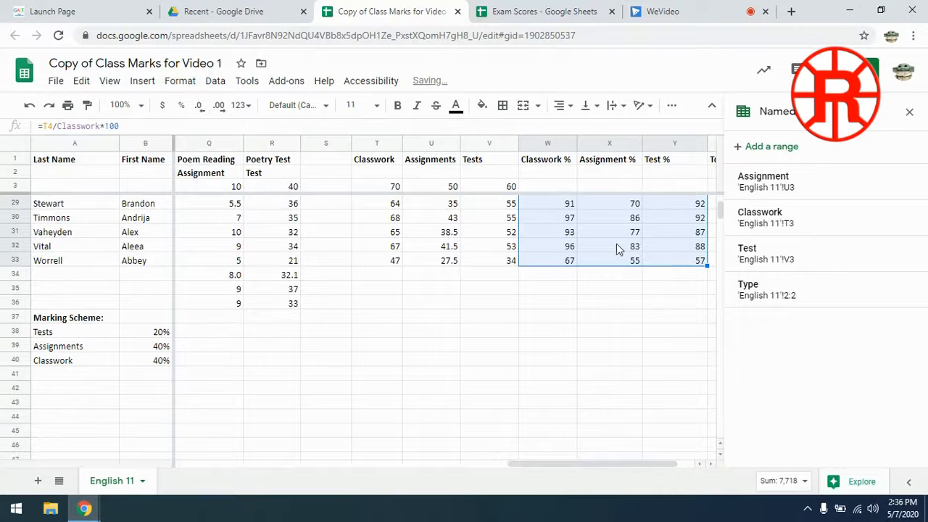
scroll(597, 274, "up", 5)
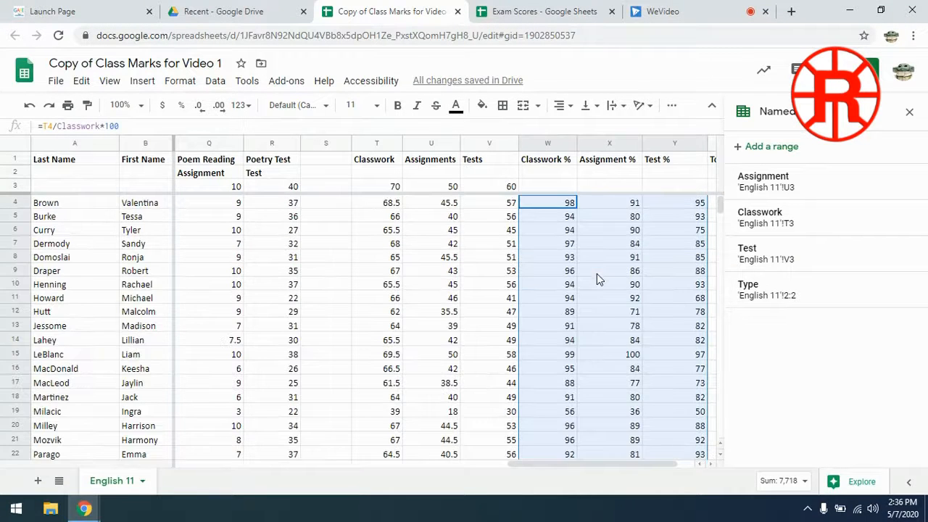
Step: Start the Total Mark formula in Z4 with Classwork % weighted at 40, =((W4*40)/100)+
left_click(620, 217)
left_click(542, 204)
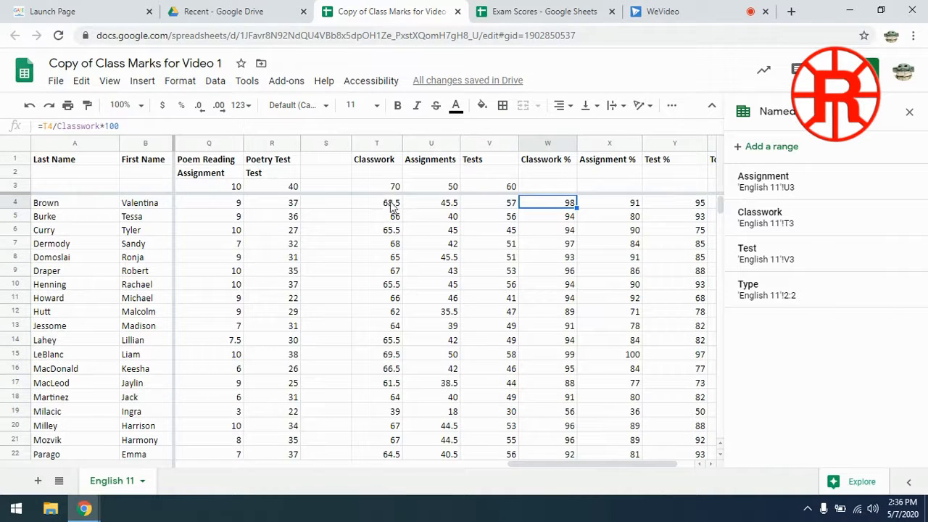
left_click(689, 205)
key("Right")
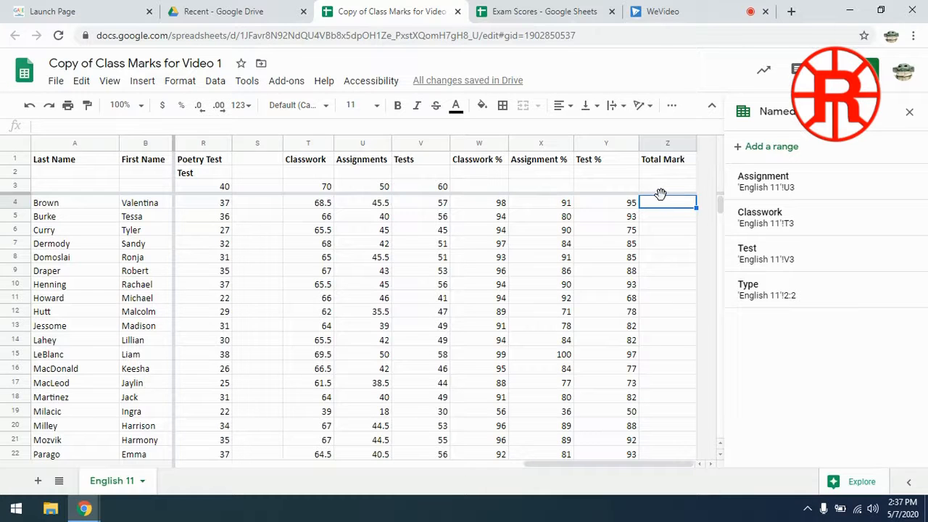
type("=")
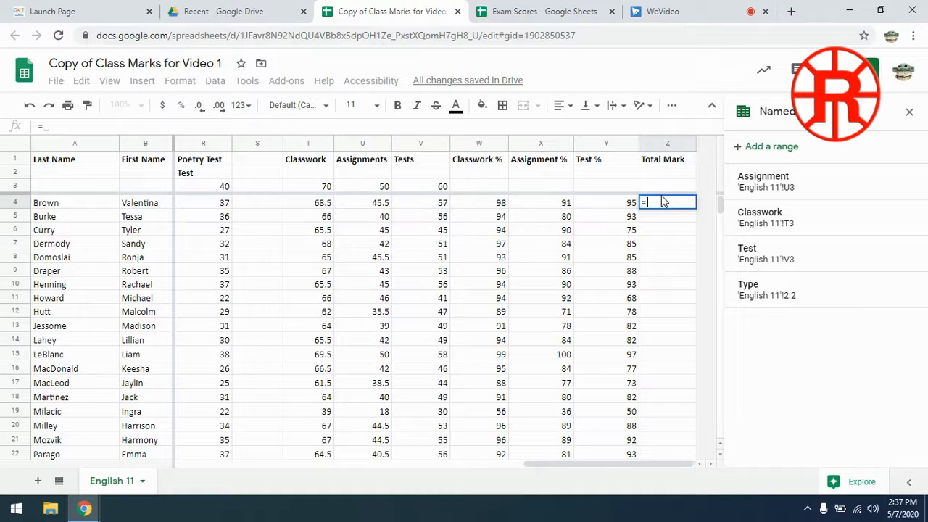
type("((")
left_click(499, 204)
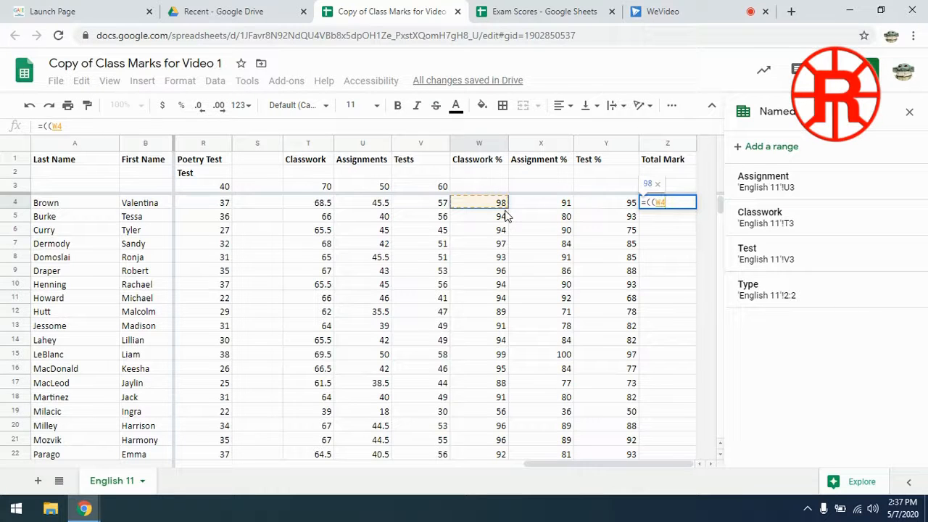
type("*40")
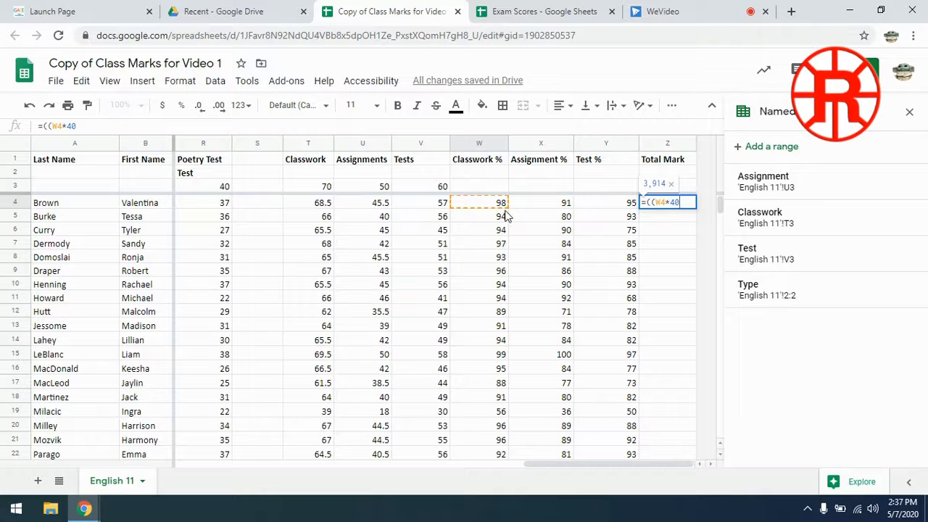
type(")/100")
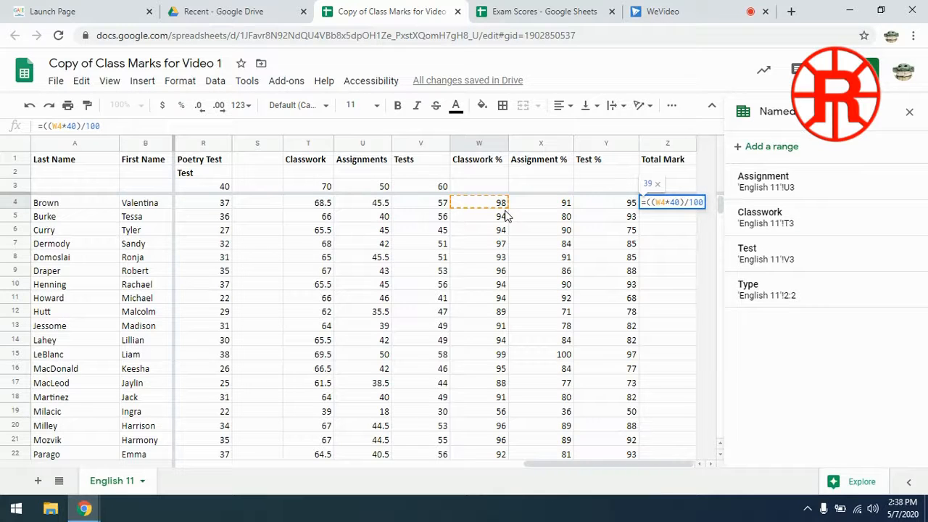
type(")+")
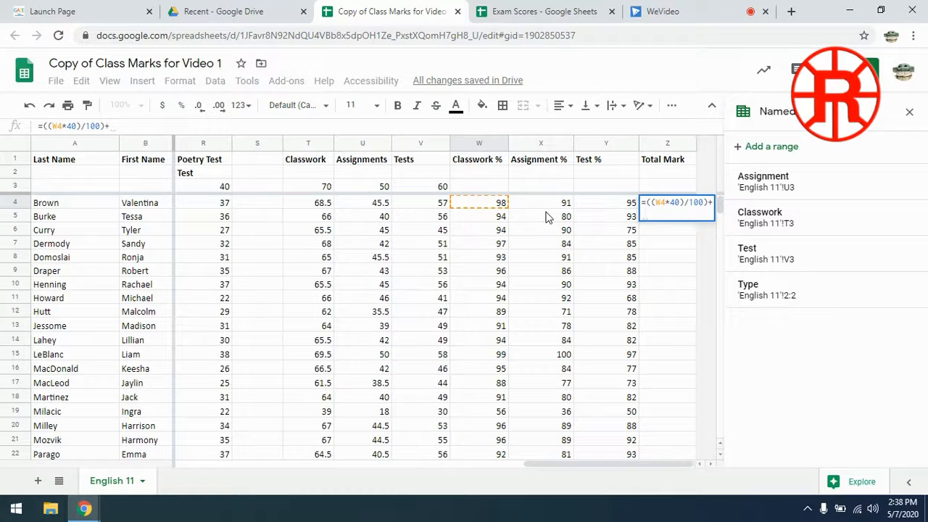
Step: Append the Assignment % term weighted at 40, ((X4*40)/100)+, to the Total Mark formula in Z4
type("((")
left_click(563, 208)
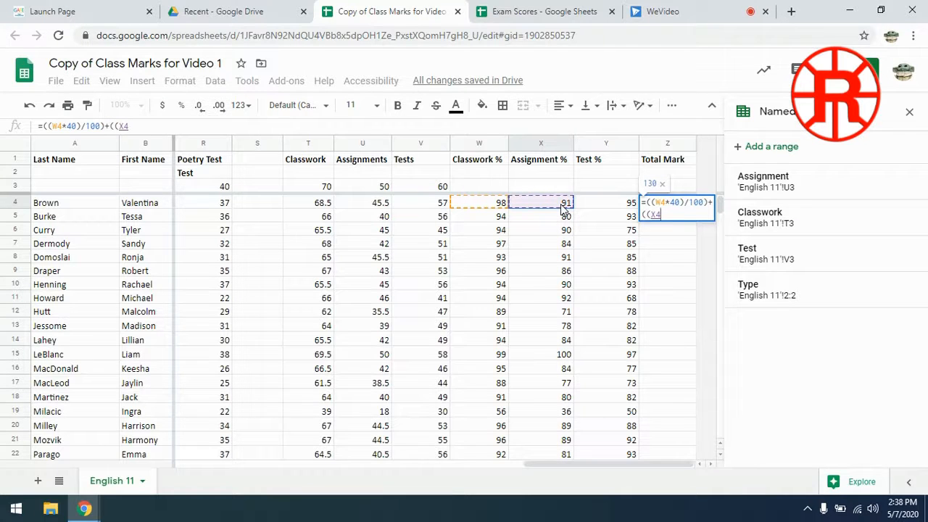
type("*40)/1")
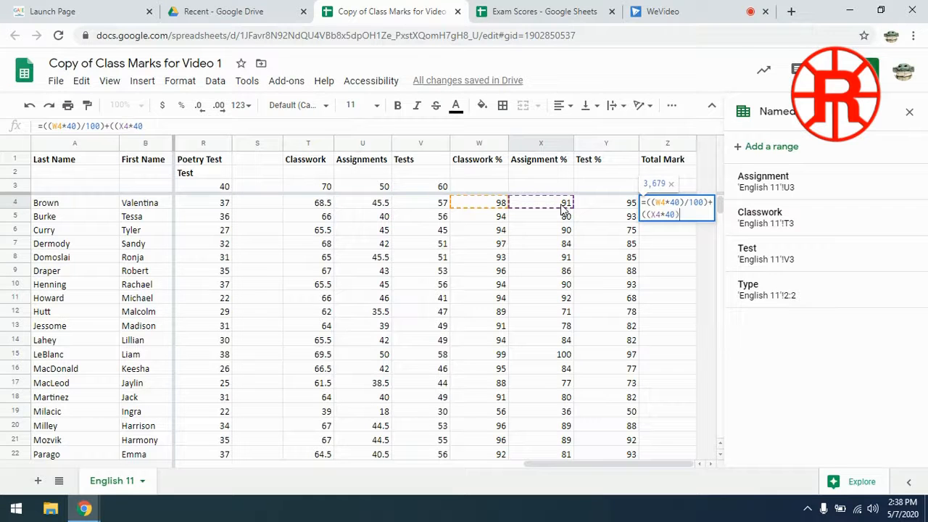
type("00)")
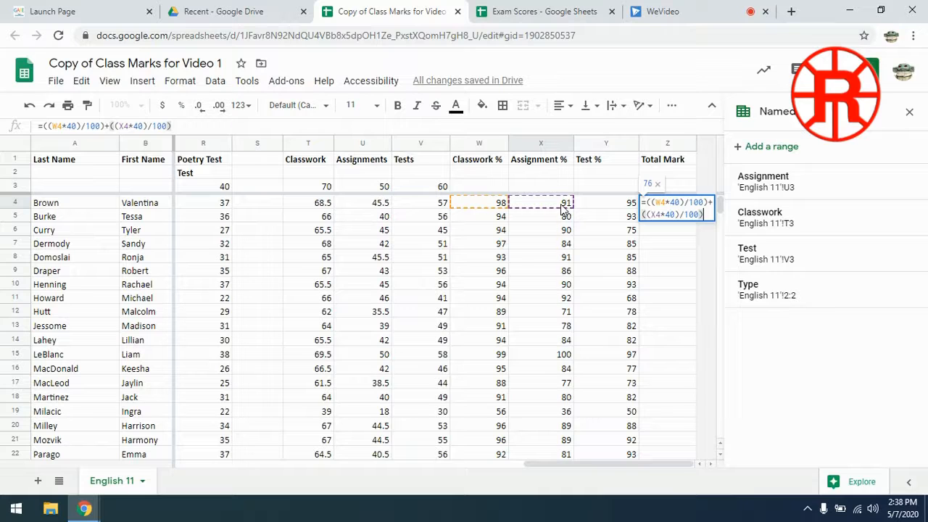
type("+")
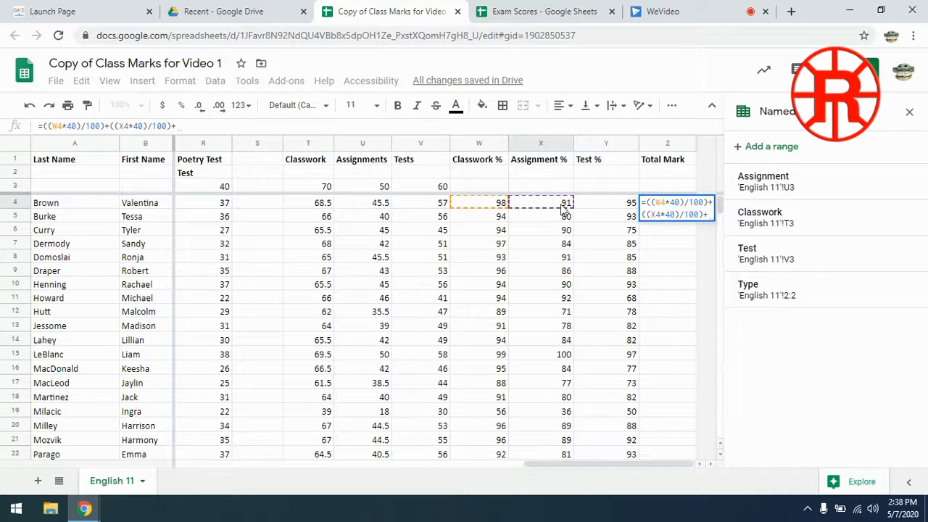
Step: Complete the Z4 formula with the Test % term weighted at 20, written as ((Y4*20)100), and enter it
type("((")
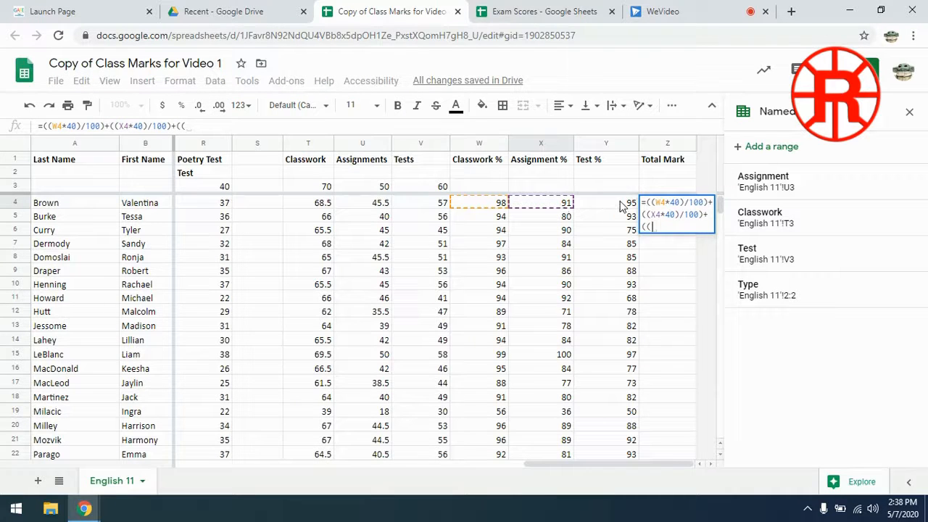
left_click(622, 207)
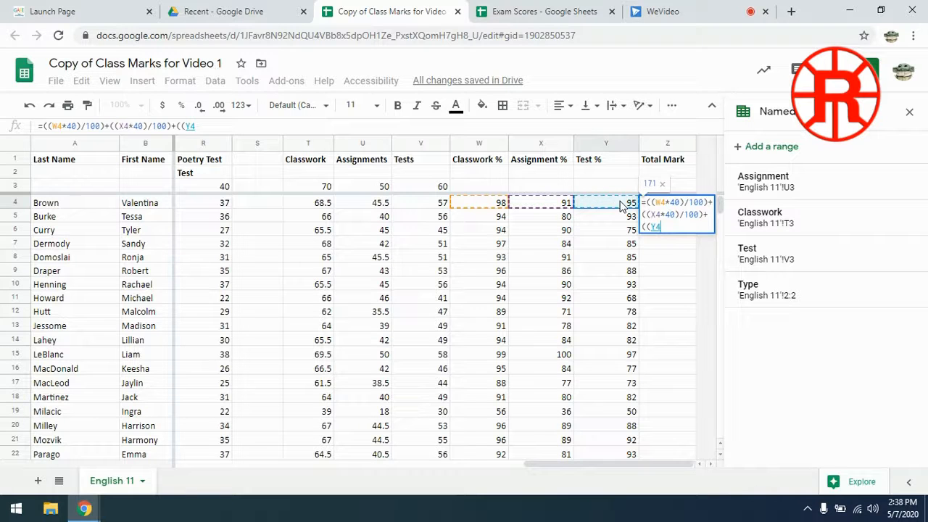
type("*20")
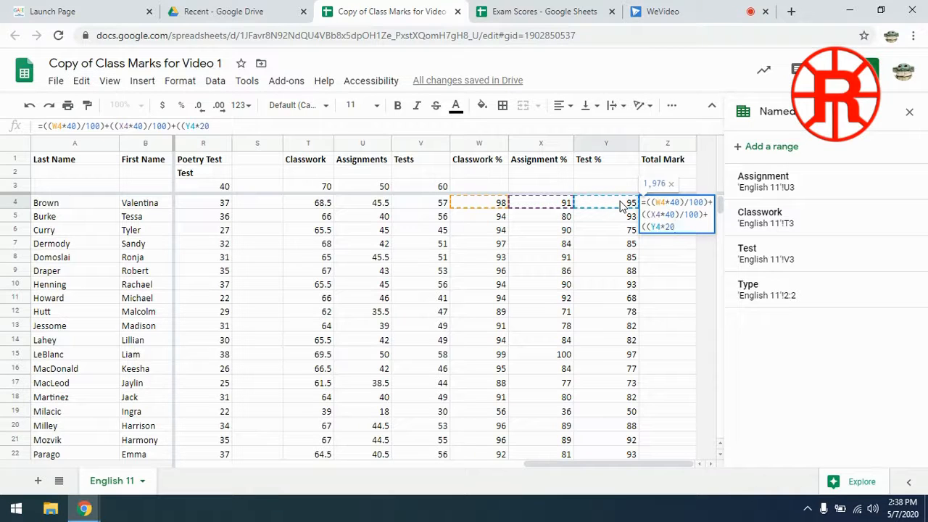
type(")/100")
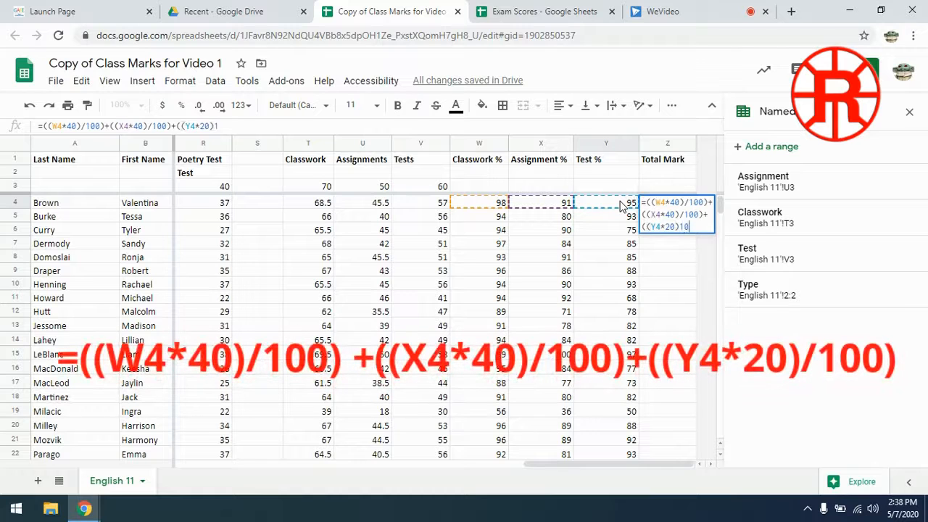
type(")")
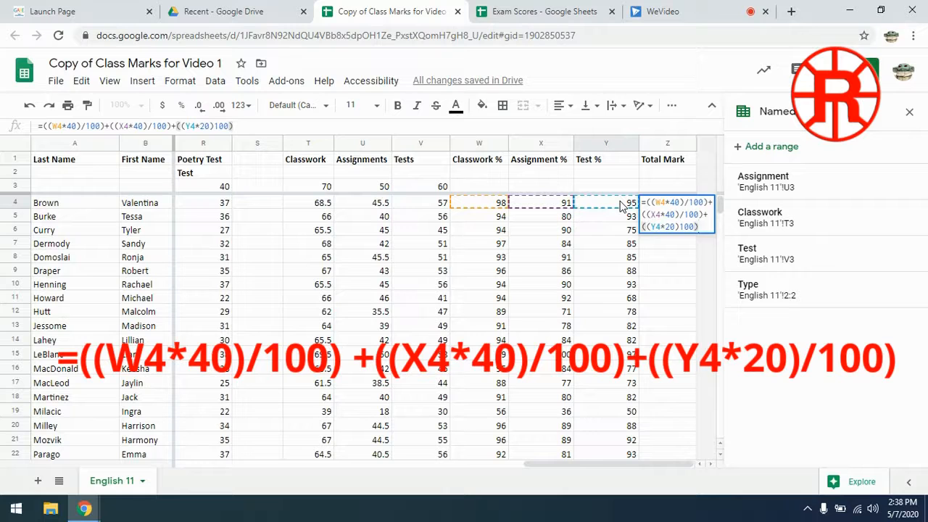
key("Return")
Step: Correct the Test % term of the Z4 formula to ((Y4*20)/100) by adding the missing division sign
left_click(666, 203)
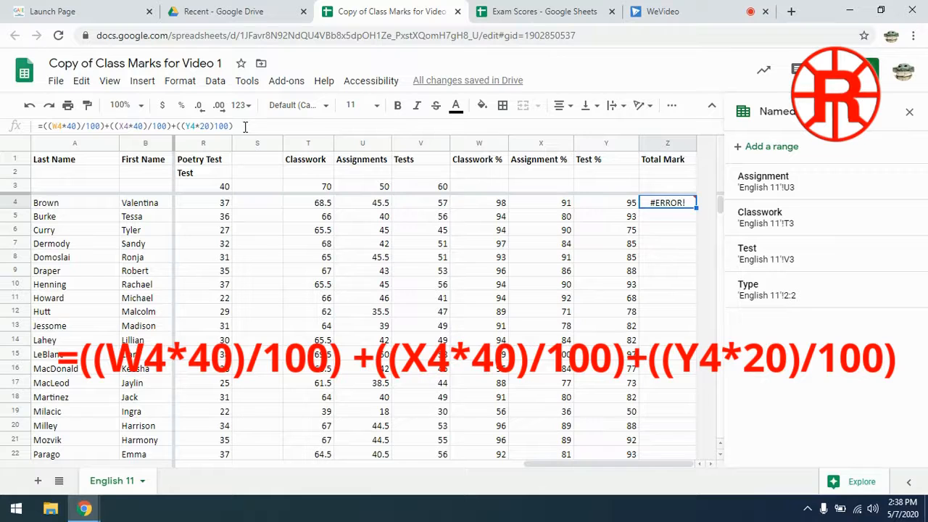
left_click(245, 127)
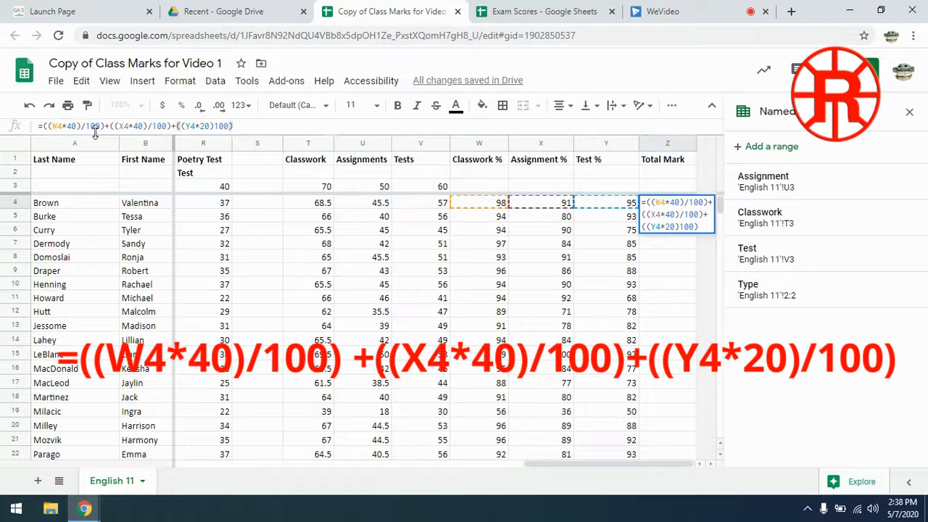
left_click(216, 126)
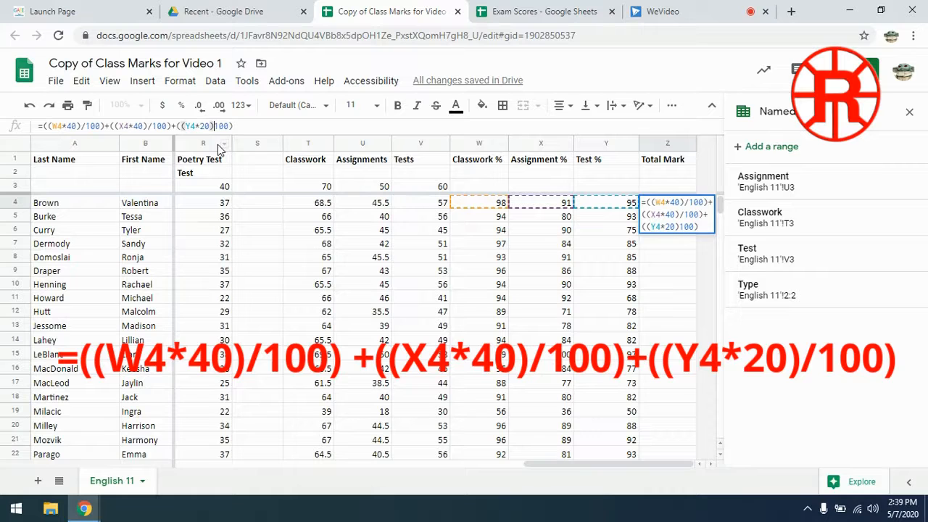
type("/")
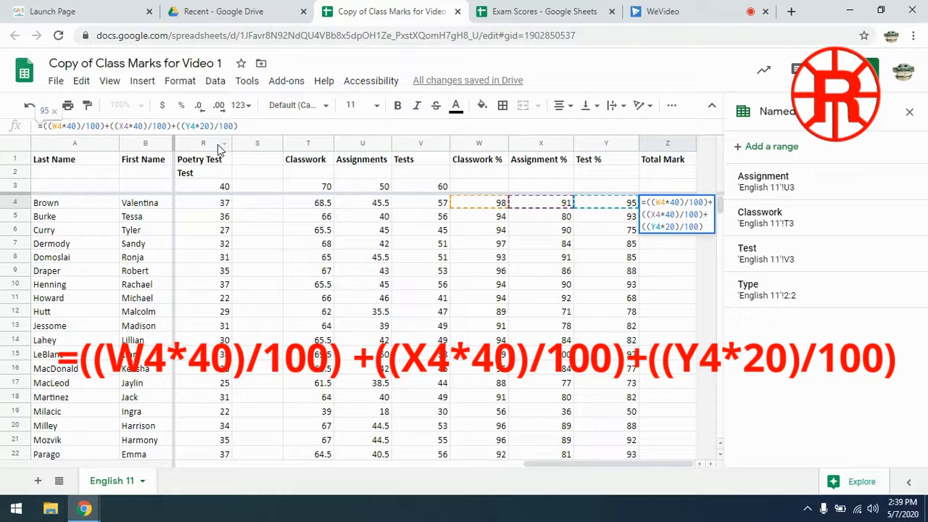
left_click(253, 127)
key("Return")
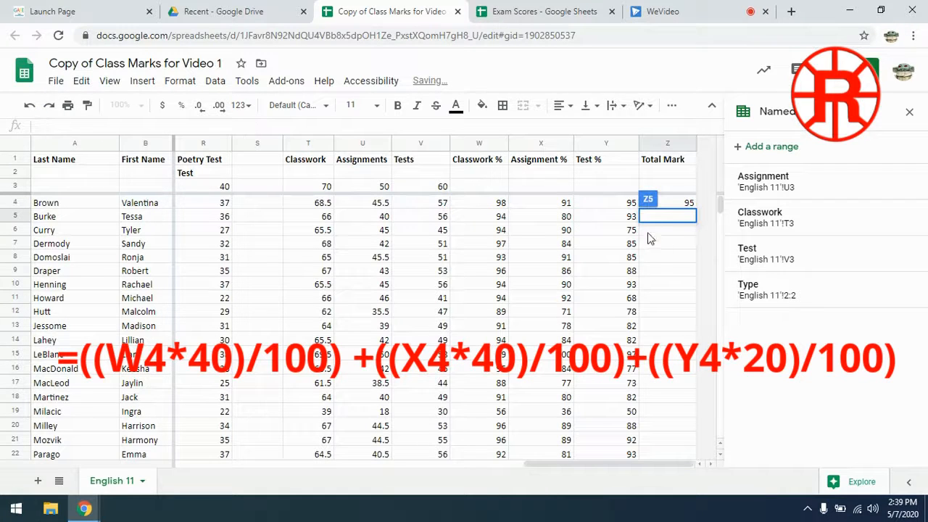
Step: Review the Total Mark formula in Z4 and fill it down through row 33 for all students
double_click(682, 206)
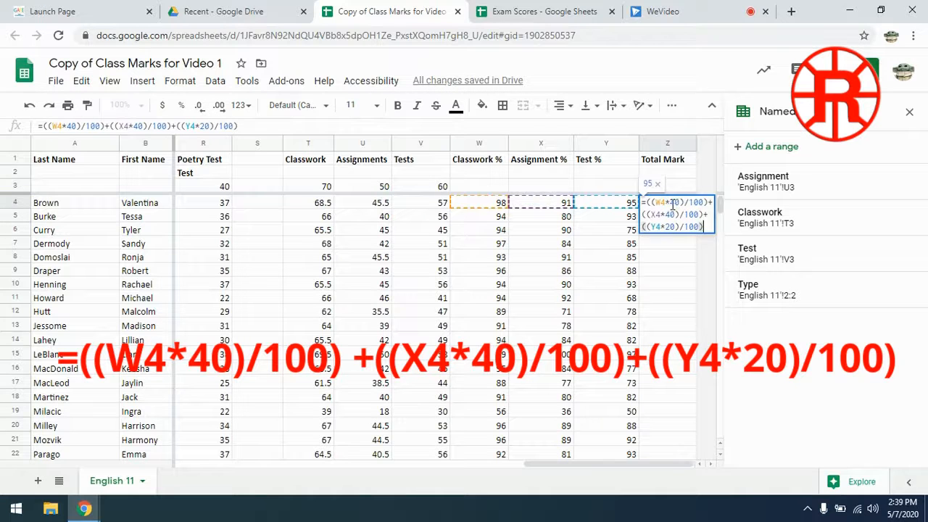
left_click(668, 281)
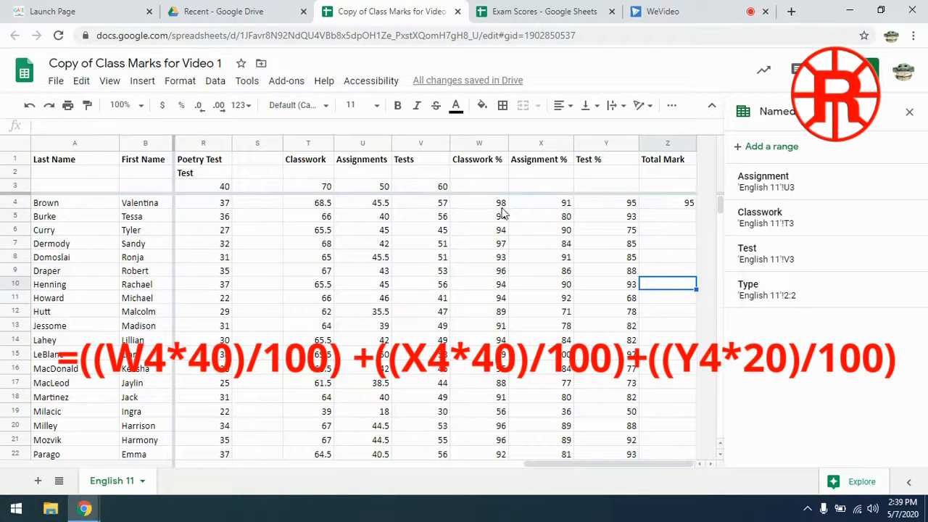
left_click(677, 206)
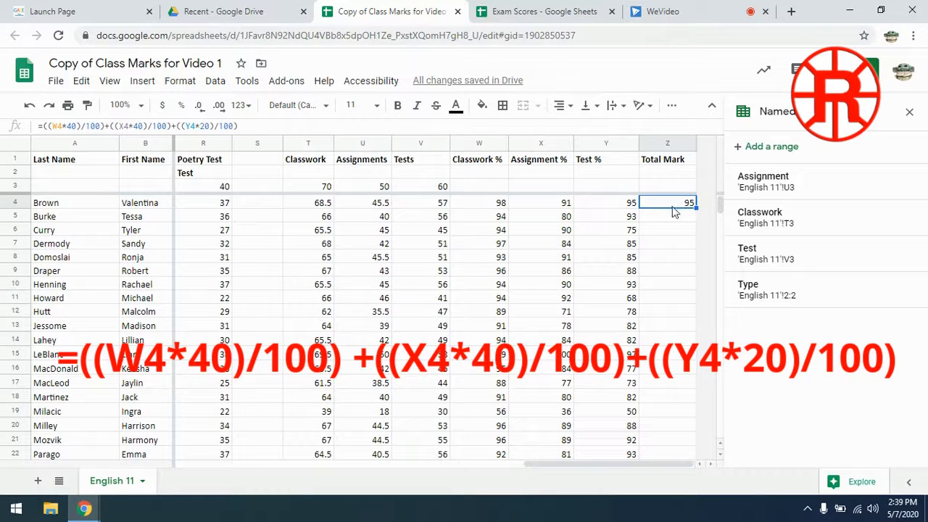
left_click_drag(695, 208, 658, 451)
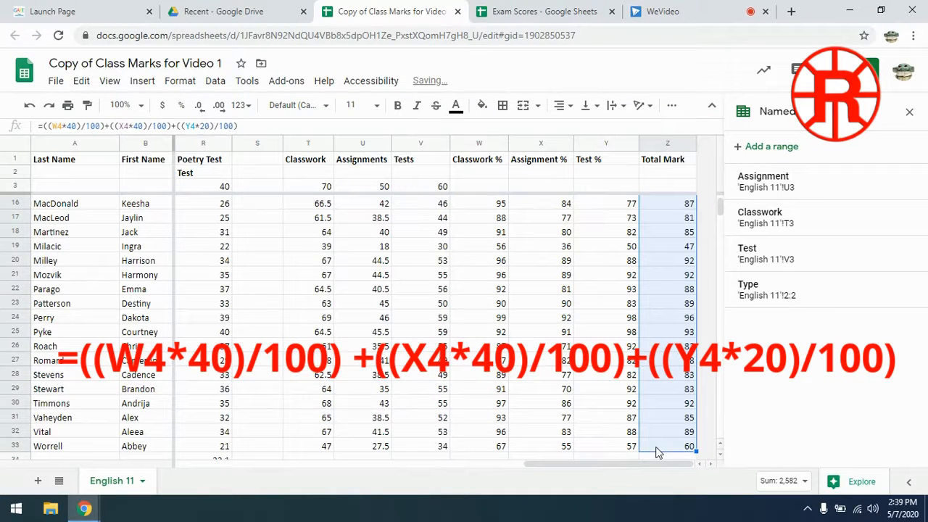
Step: Check the filled Total Mark column, including the formulas in the last and first student rows
left_click(675, 445)
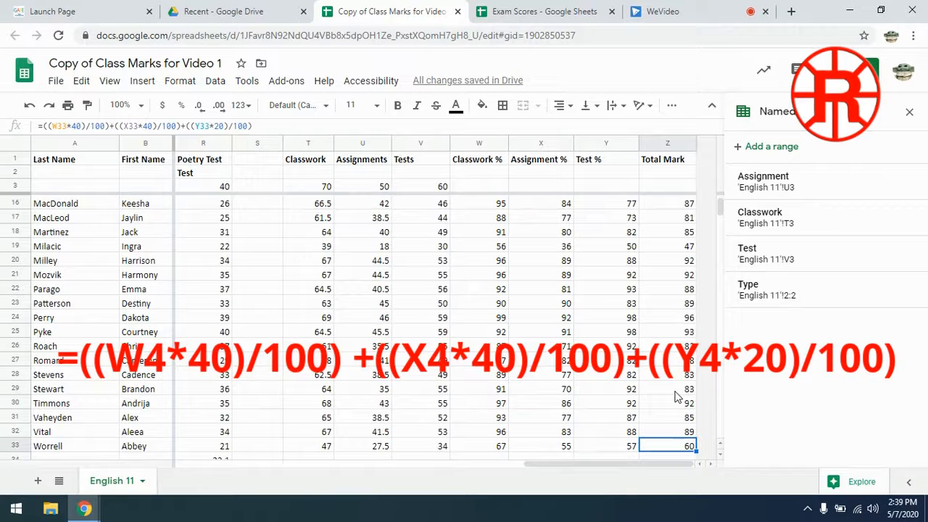
scroll(675, 396, "down", 1)
scroll(678, 398, "up", 4)
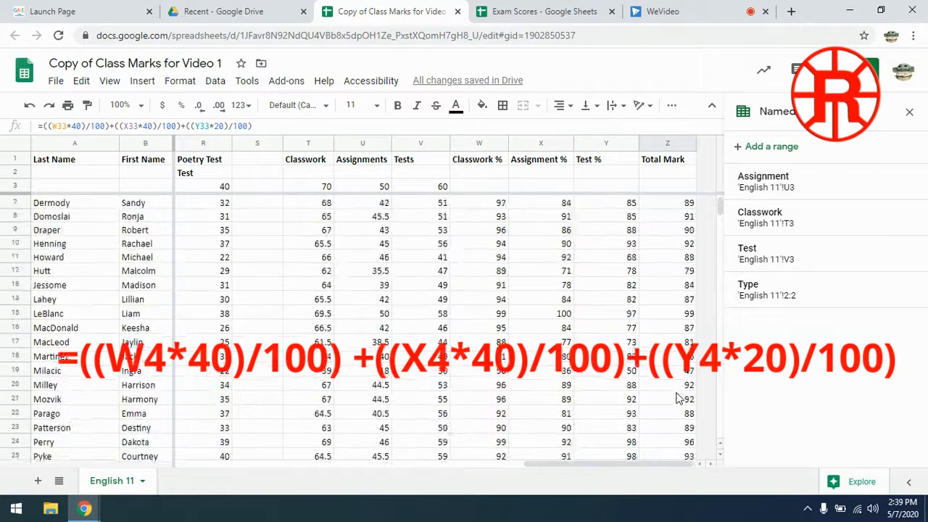
scroll(678, 398, "up", 1)
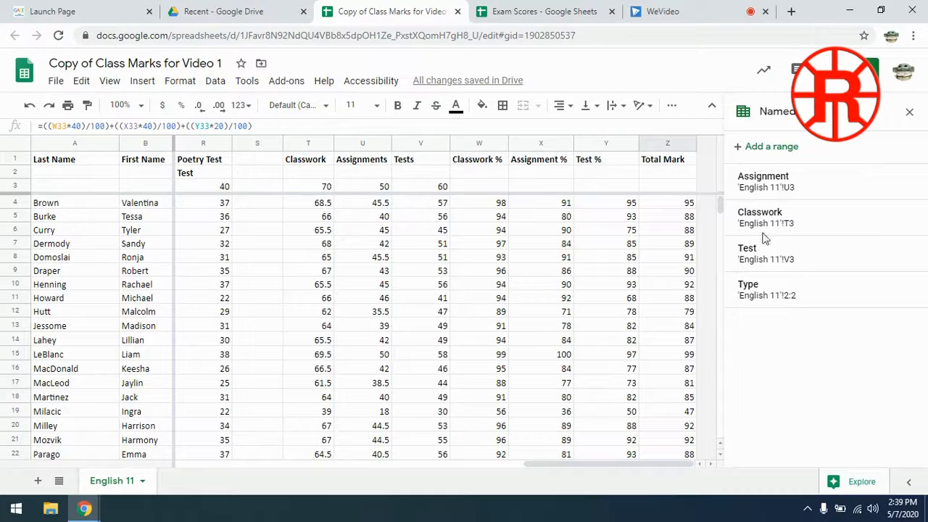
left_click(677, 206)
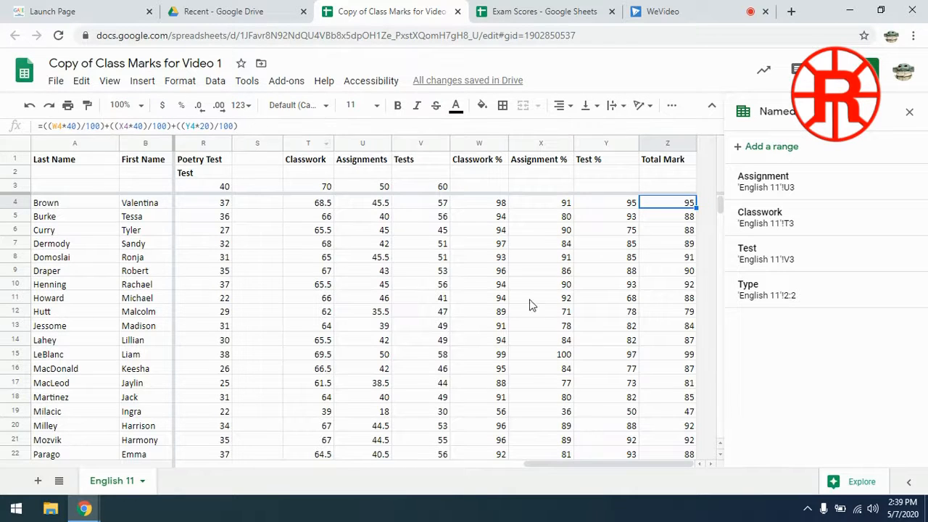
scroll(412, 370, "down", 20)
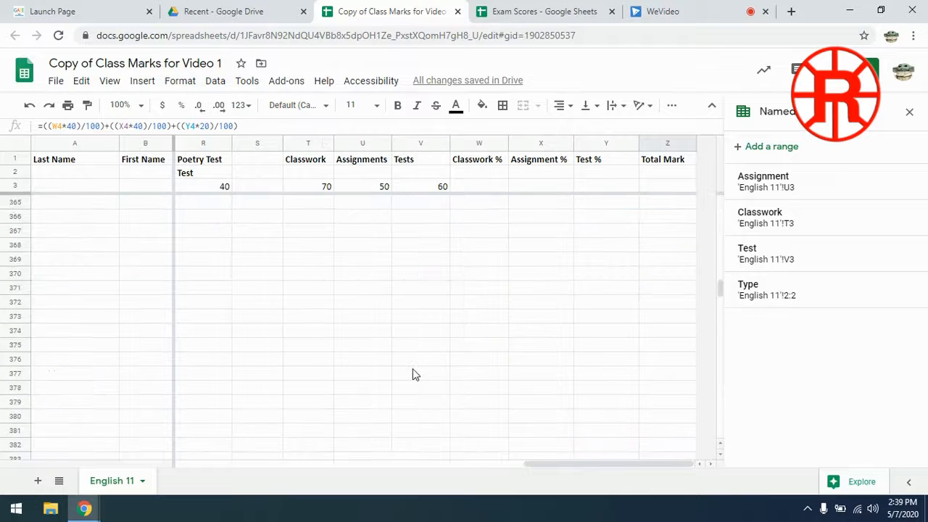
scroll(413, 369, "down", 20)
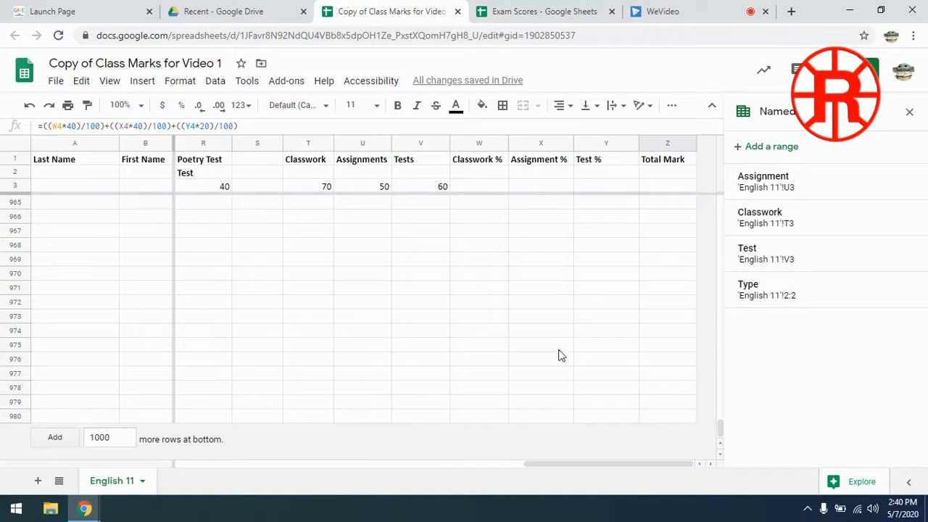
scroll(577, 360, "up", 20)
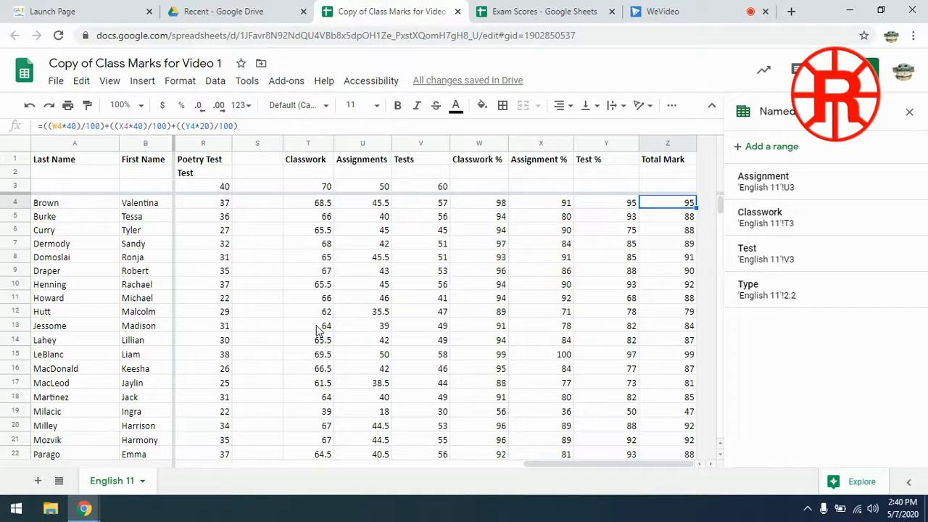
Step: Insert one blank column directly after the Poetry Test column R
left_click(253, 260)
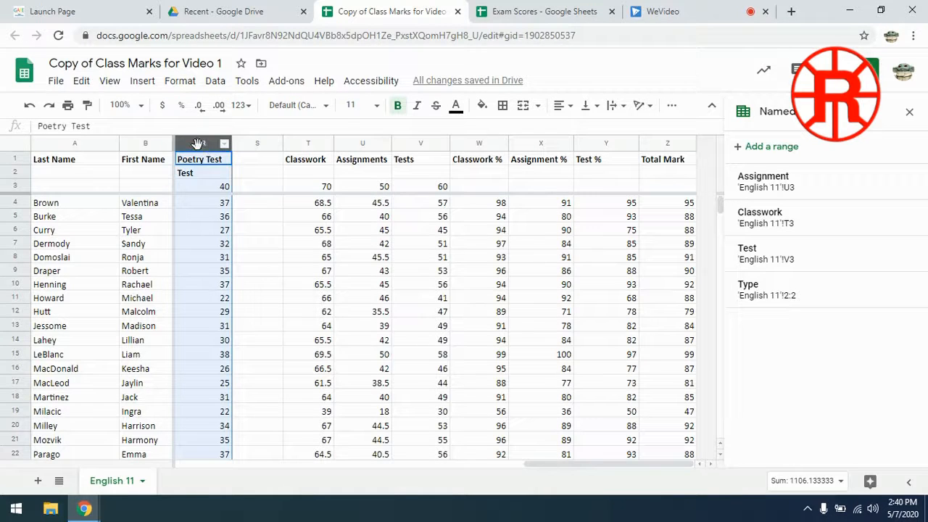
right_click(196, 143)
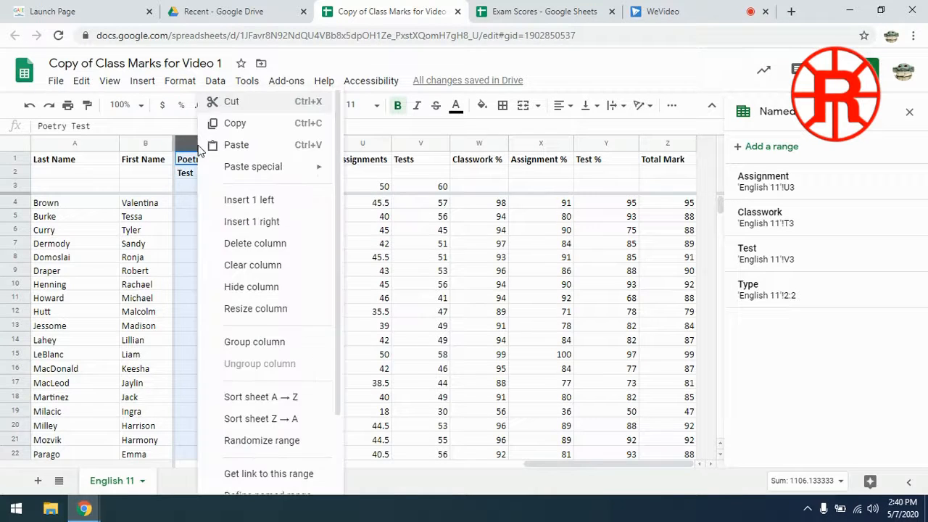
left_click(259, 221)
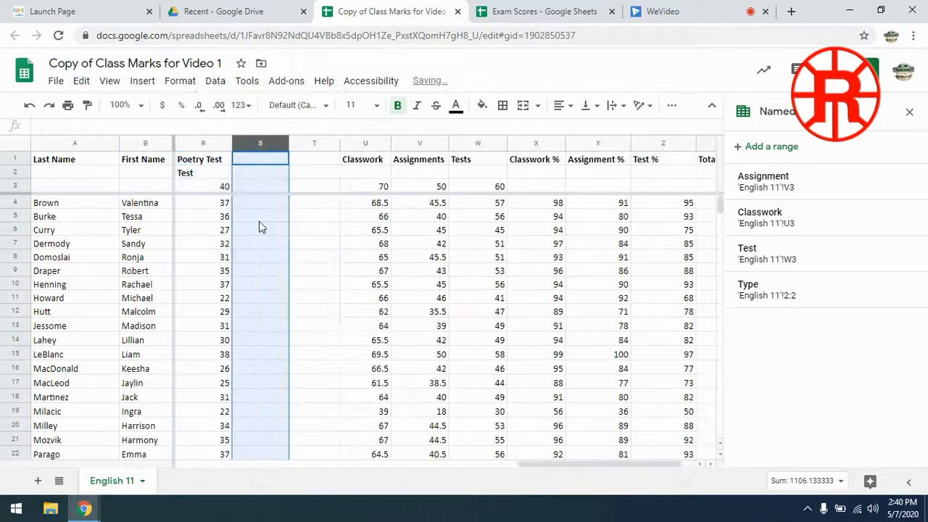
Step: Copy the Exam column, cells A1 through A33, from the Exam Scores spreadsheet
left_click(247, 161)
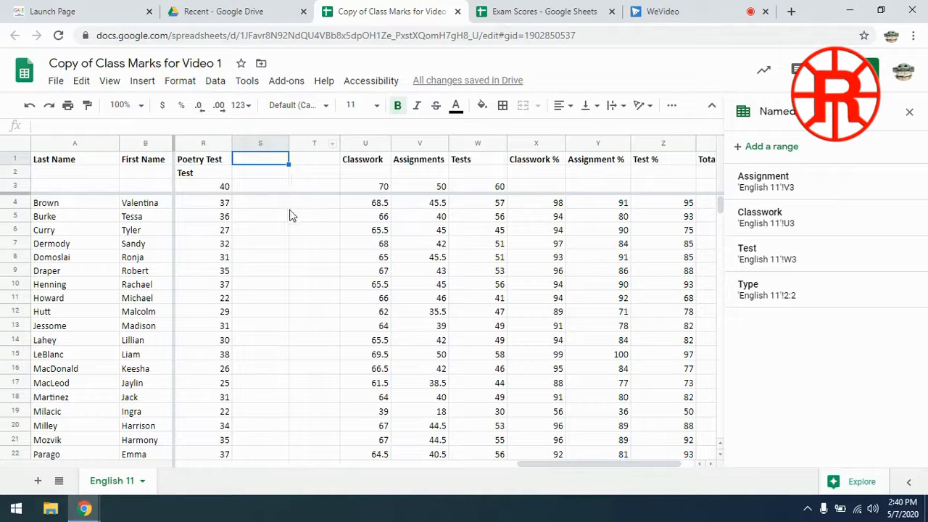
left_click(533, 13)
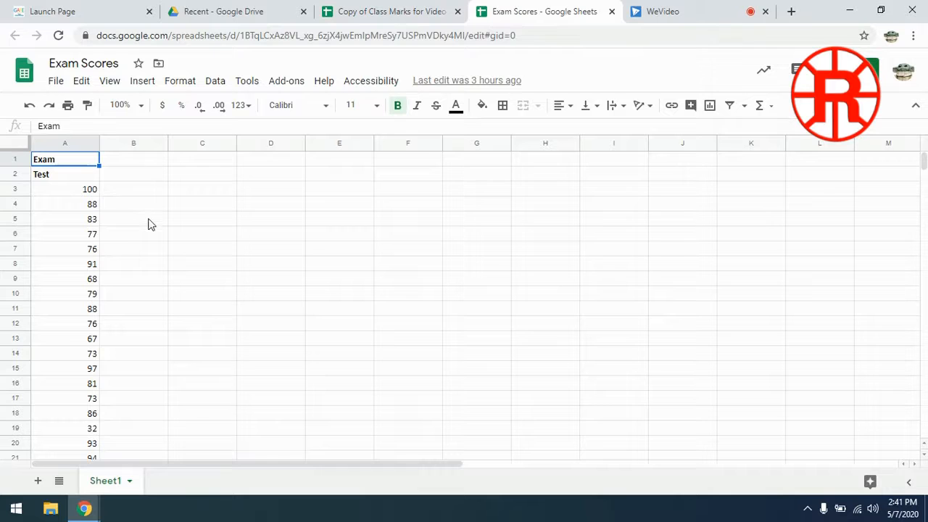
key("Down")
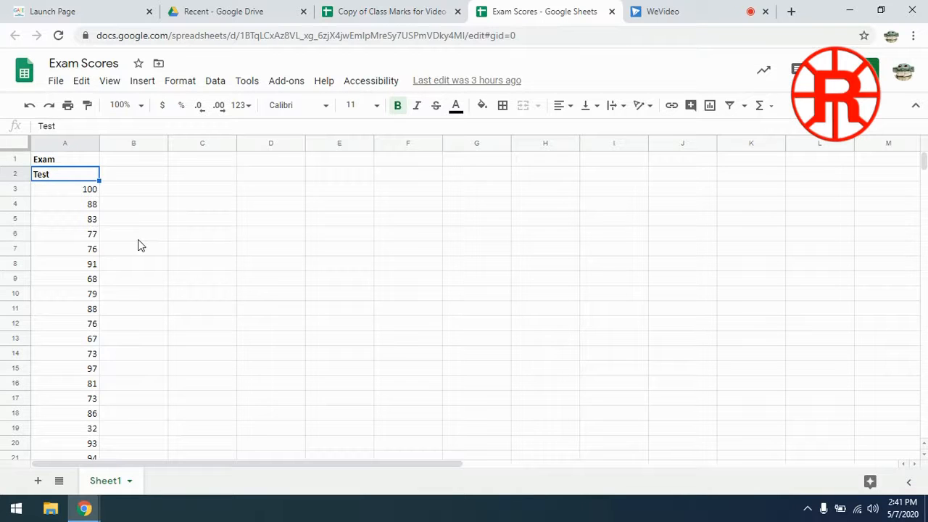
key("Right")
key("Left")
key("Up")
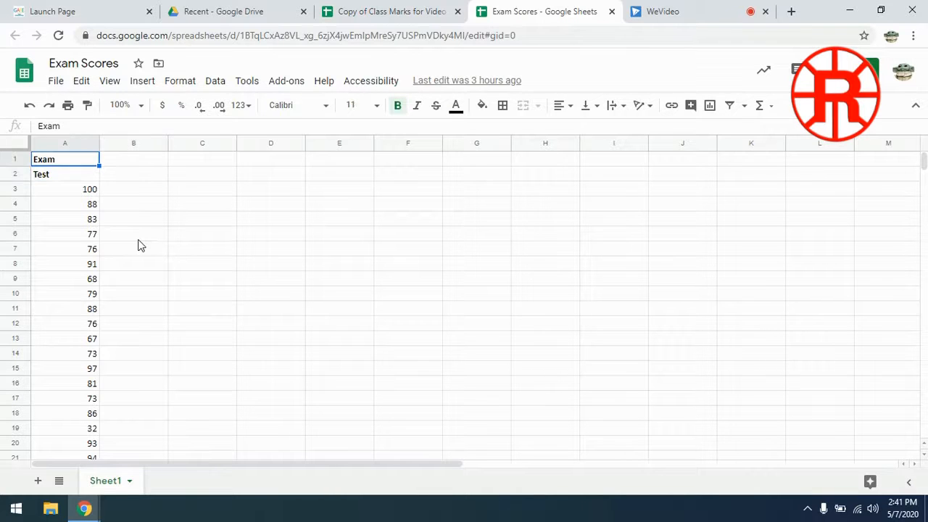
key("shift+Down")
key("shift+Down")
key("shift+Down")
key("shift+Down")
key("shift+Down")
key("shift+Down")
key("shift+Down")
key("shift+Down")
key("shift+Down")
key("shift+Down")
key("shift+Down")
key("shift+Down")
key("shift+Down")
key("shift+Down")
key("shift+Down")
key("shift+Down")
key("shift+Down")
key("shift+Down")
key("shift+Down")
key("shift+Down")
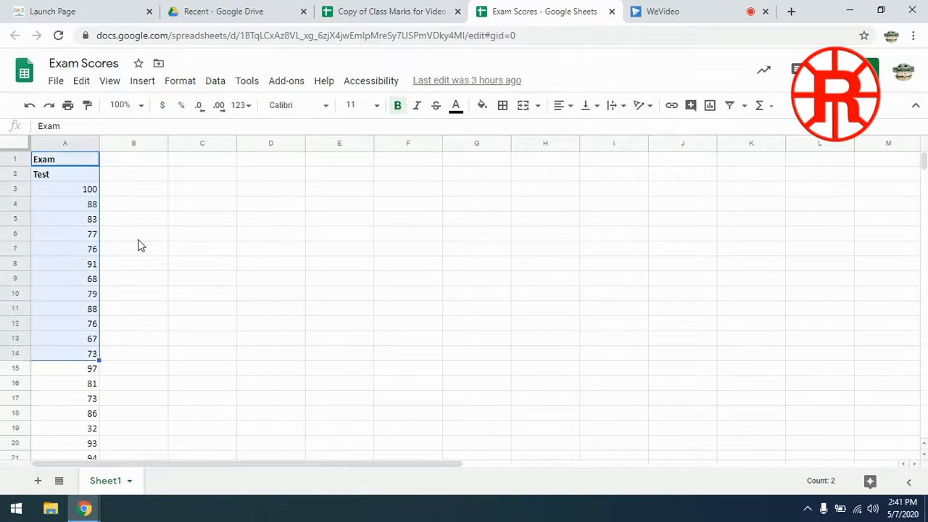
key("shift+Down")
key("shift+Down")
key("shift+Down")
key("shift+Down")
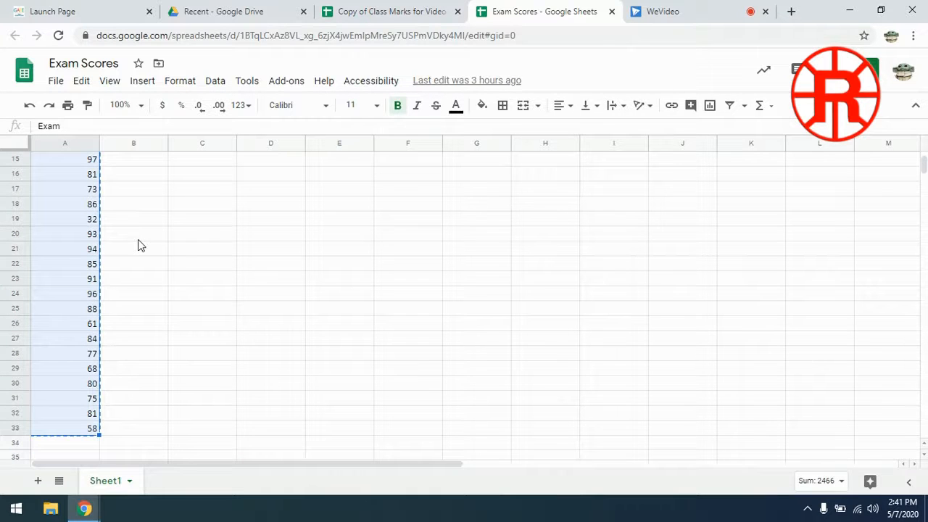
Step: Paste the copied Exam column into the blank column S of the class marks sheet, starting at S1
left_click(421, 10)
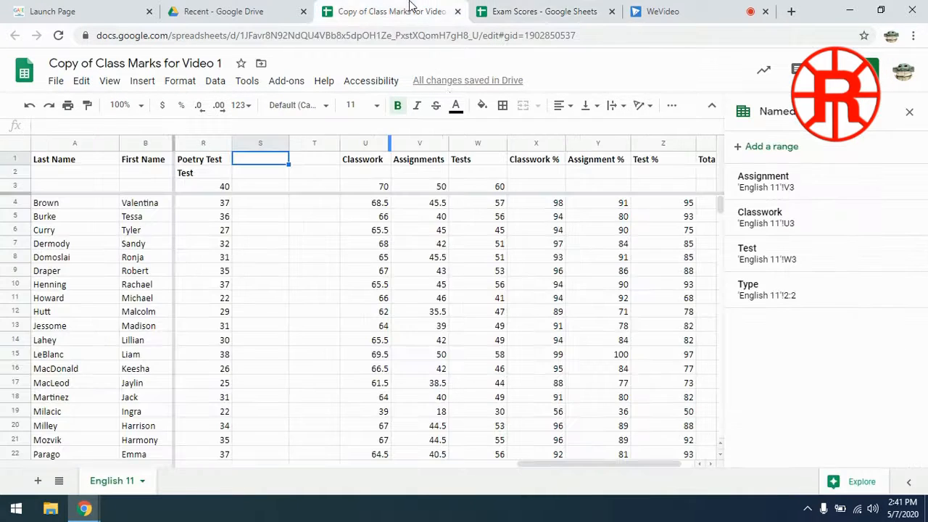
right_click(255, 161)
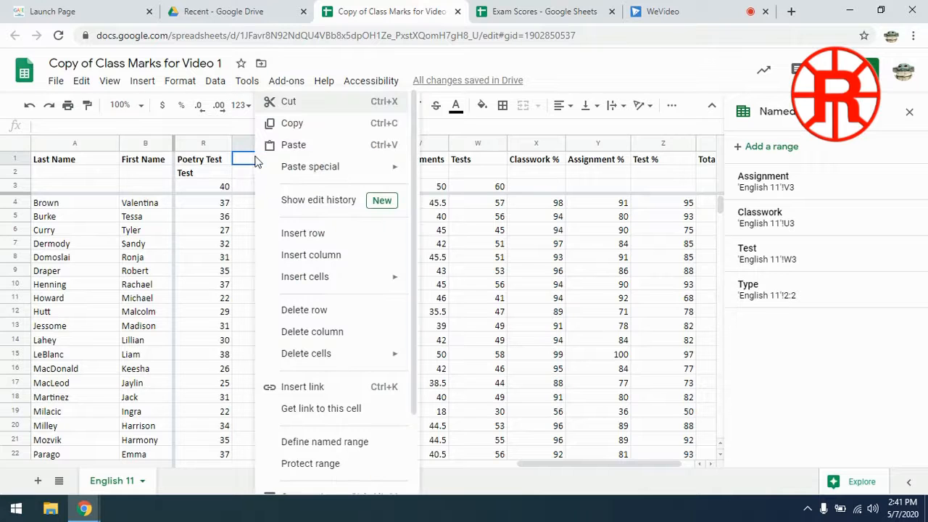
left_click(312, 150)
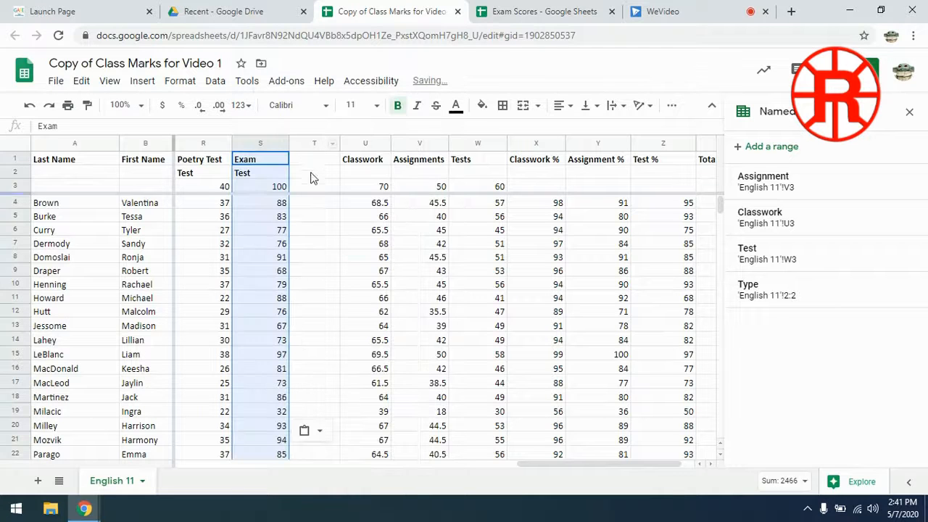
Step: Check the pasted exam values in column S and the Tests sumif formulas in column W from row 3 down to row 22
left_click(267, 187)
left_click(283, 203)
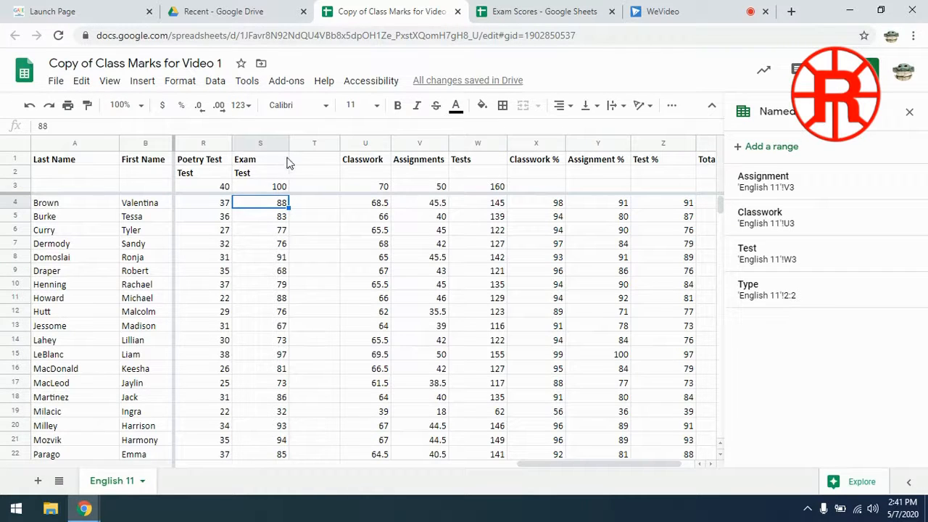
left_click(374, 187)
key("Right")
key("Right")
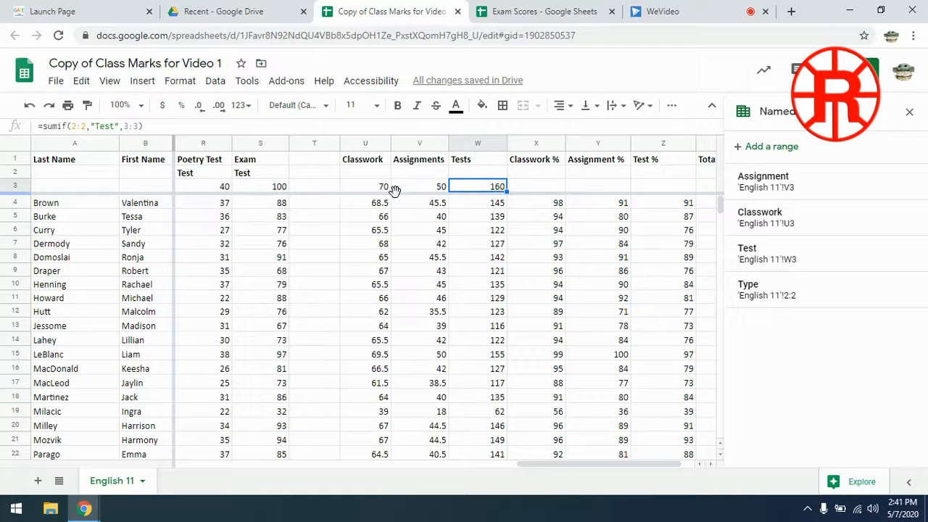
key("Down")
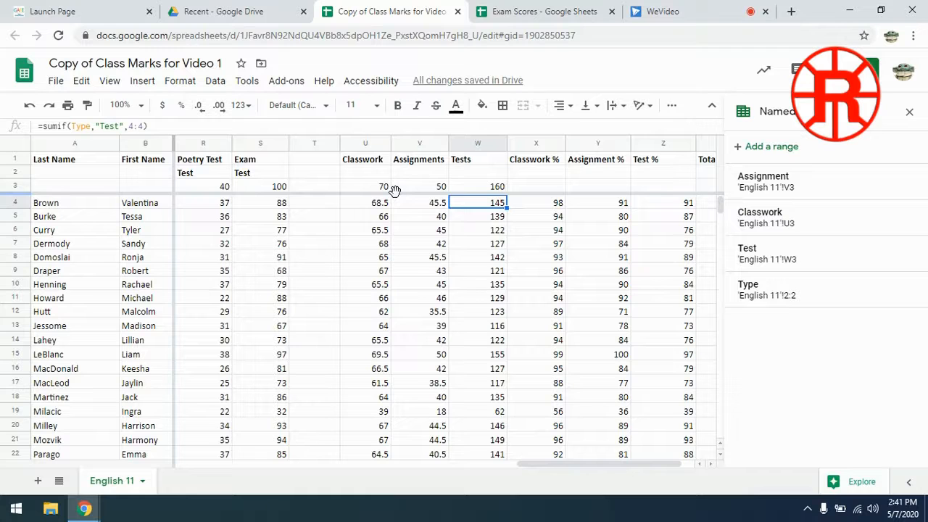
key("Down")
key("Down")
key("Down")
key("Down")
key("Down")
key("Down")
key("Down")
key("Down")
key("Down")
key("Down")
key("Down")
key("Down")
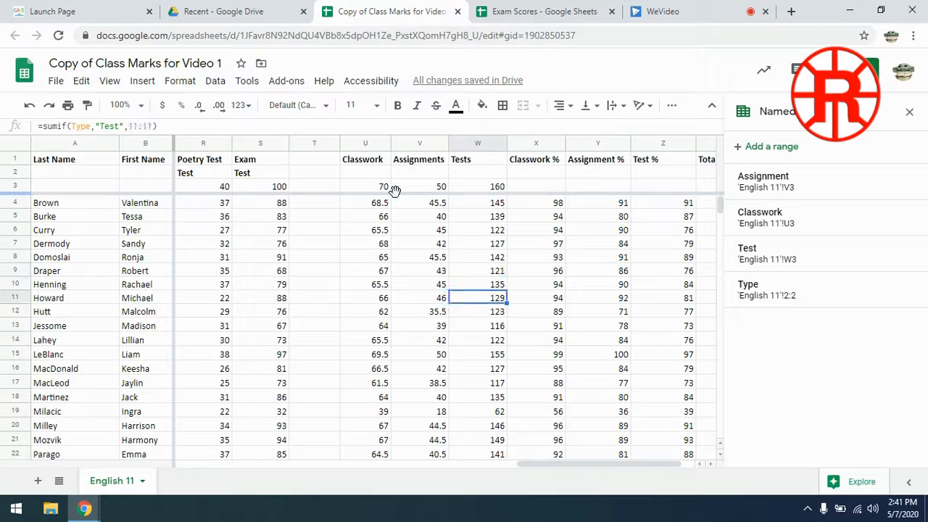
key("Down")
key("Down")
key("Down")
key("Down")
key("Down")
key("Down")
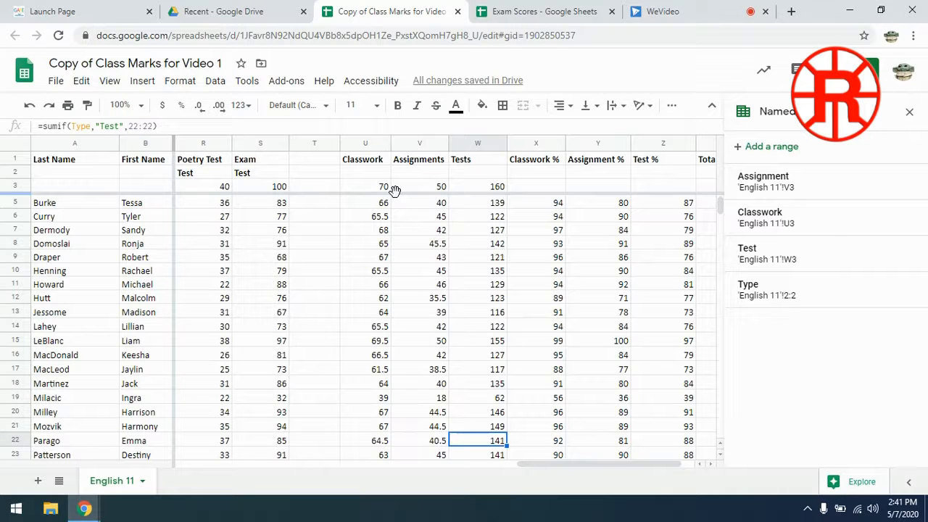
left_click(690, 16)
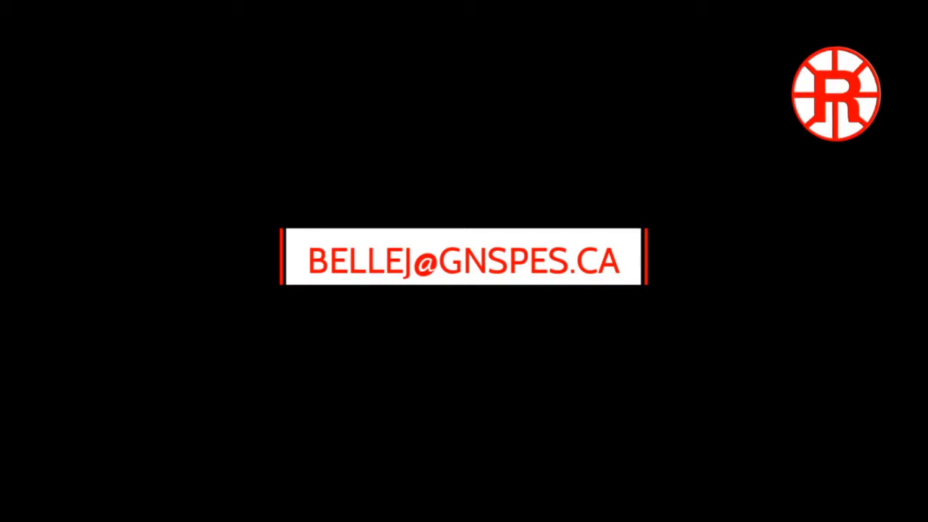